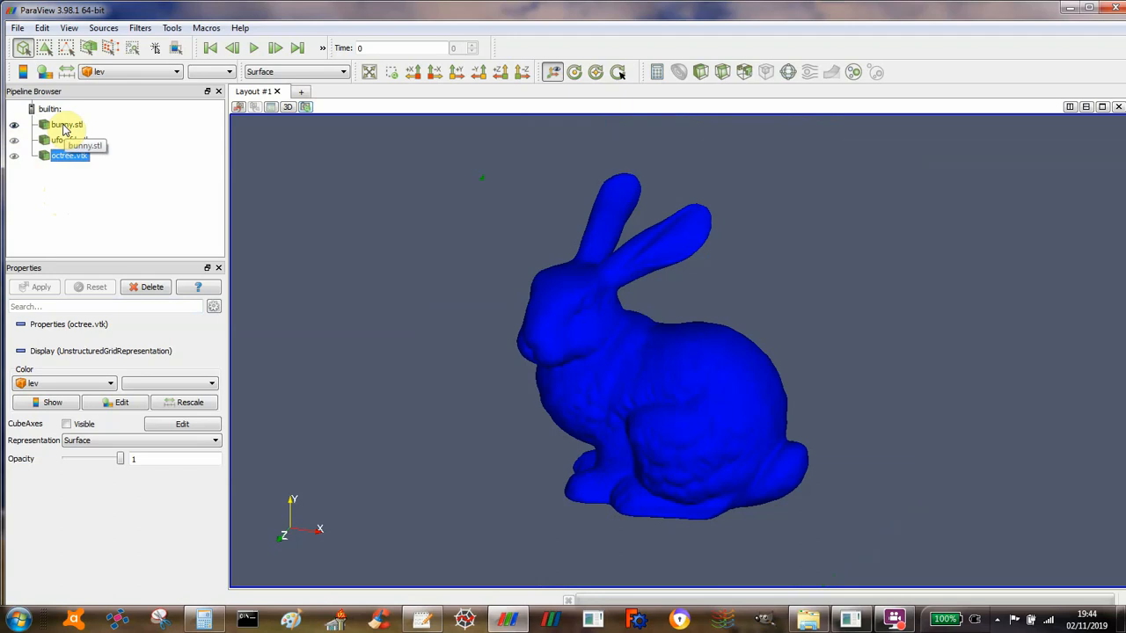
# Colour the bunny.stl surface with Solid Color
pyautogui.click(64, 128)
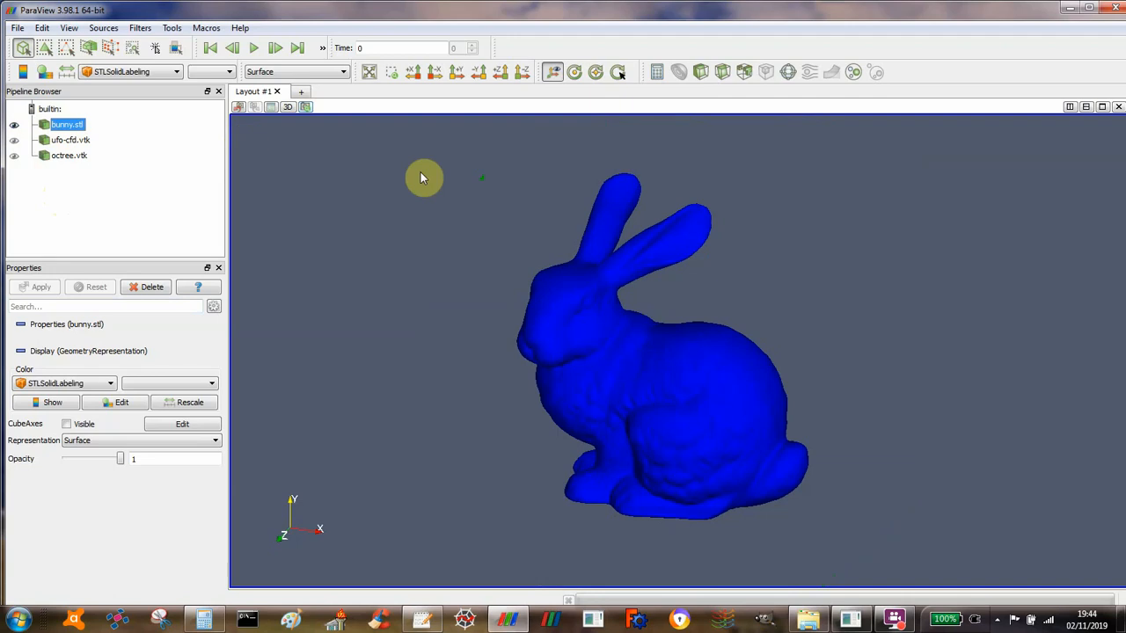
pyautogui.click(140, 72)
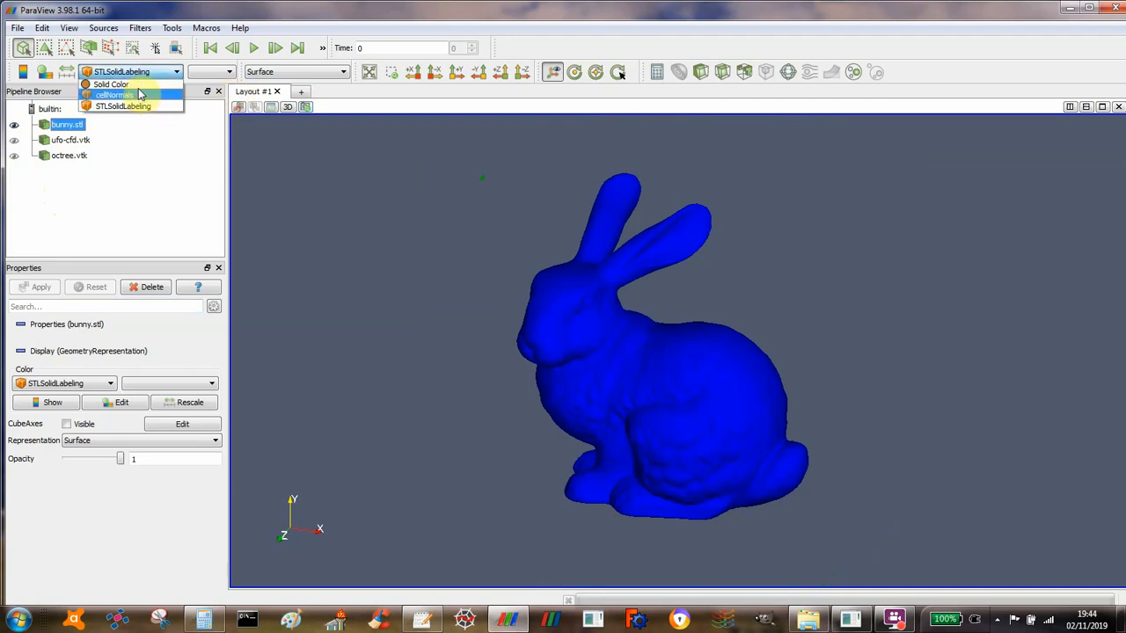
pyautogui.click(134, 85)
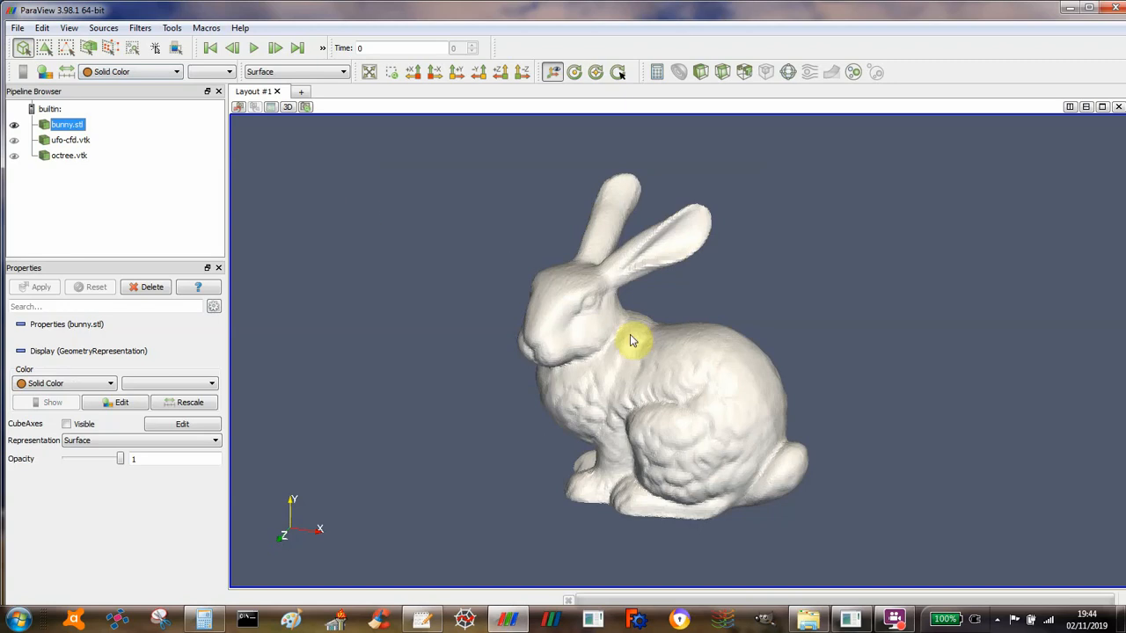
# Show ufo-cfd.vtk and set its representation to Surface With Edges
pyautogui.click(14, 141)
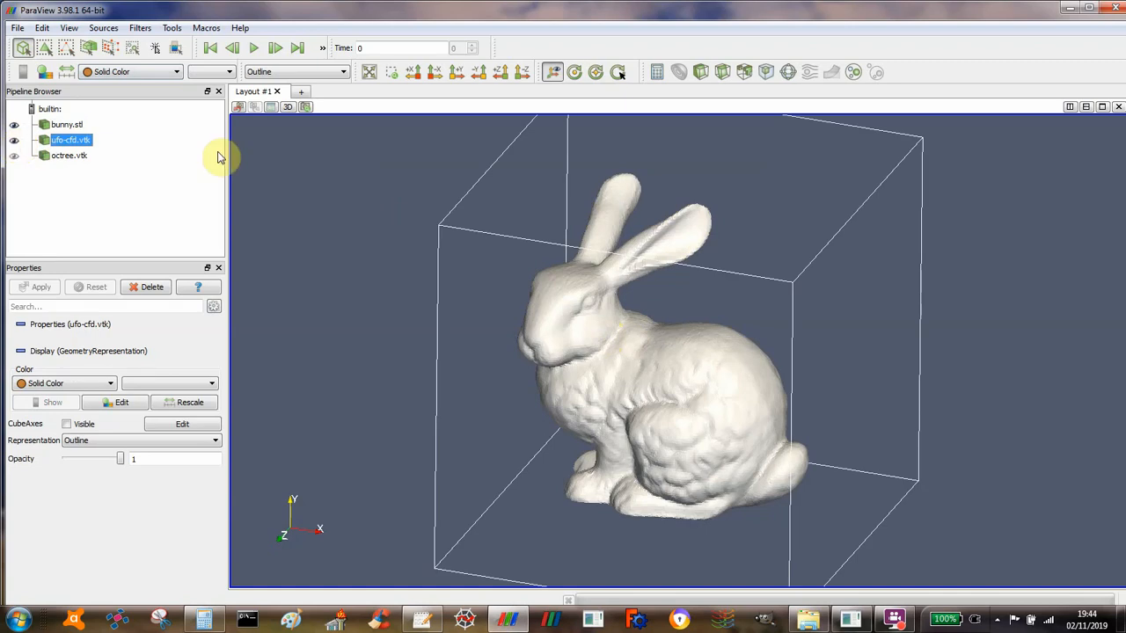
pyautogui.click(278, 73)
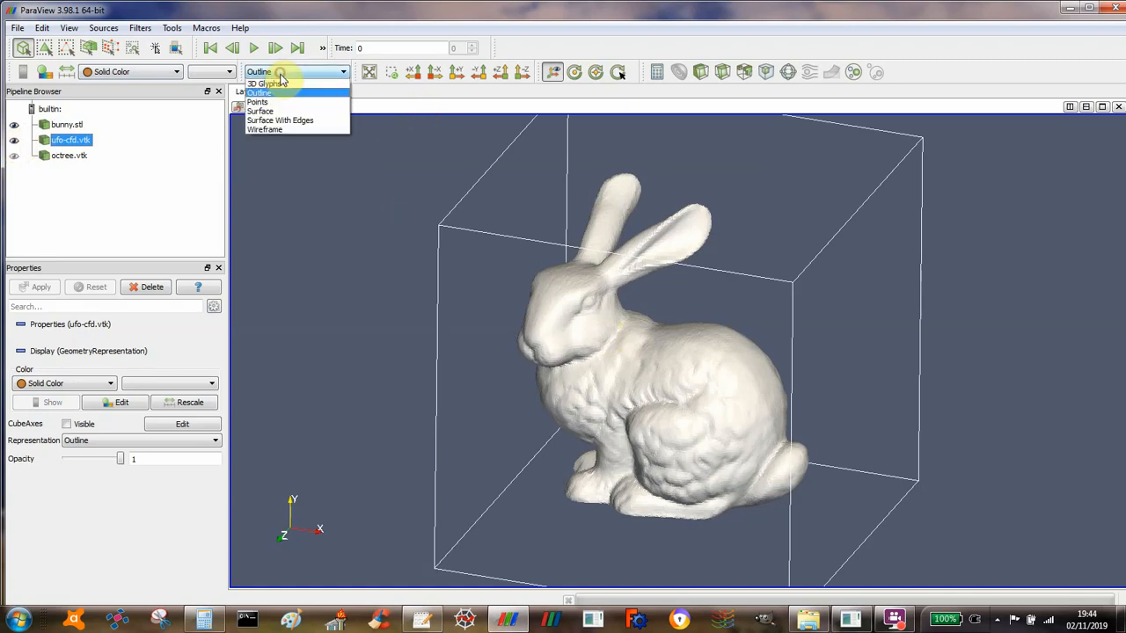
pyautogui.click(280, 121)
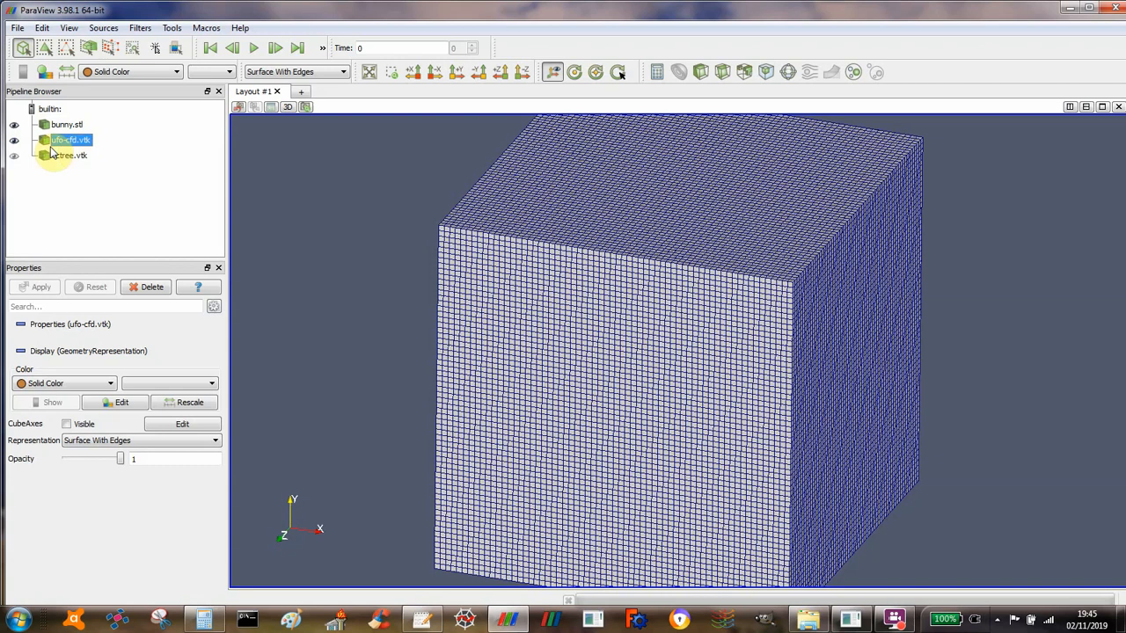
# Show octree.vtk in place of ufo-cfd.vtk and set its representation to Surface With Edges
pyautogui.click(14, 162)
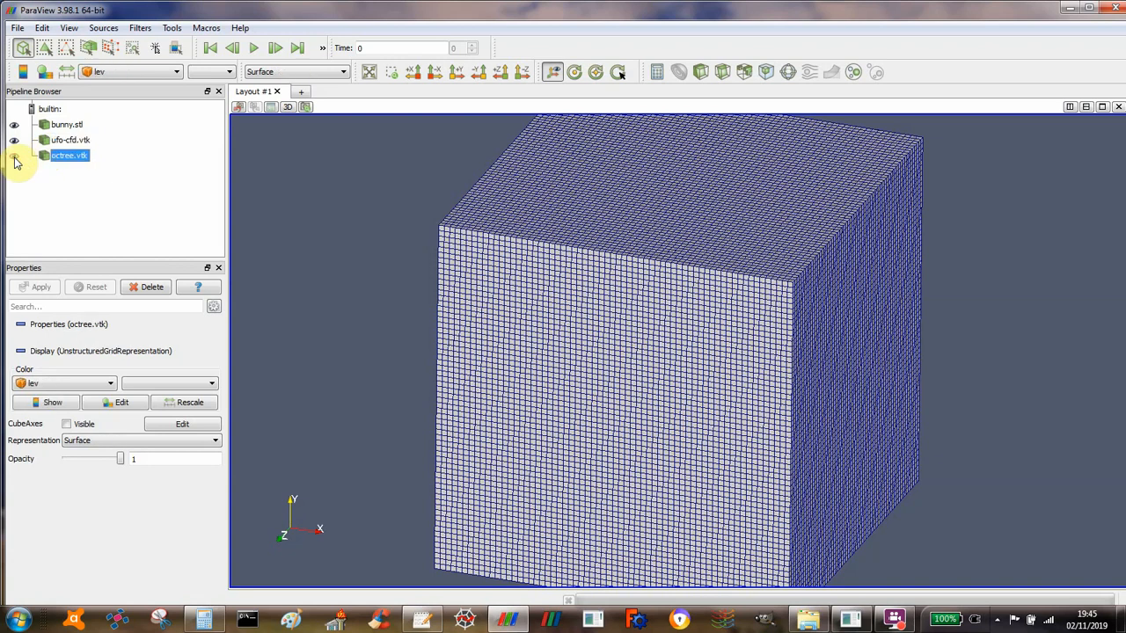
pyautogui.click(14, 139)
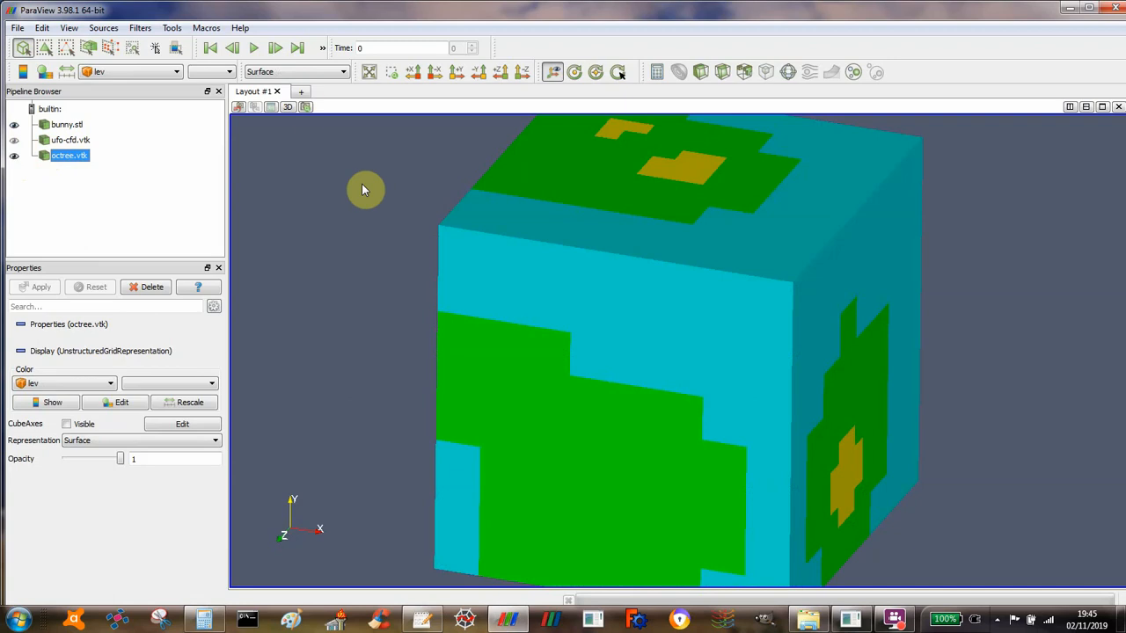
pyautogui.click(264, 71)
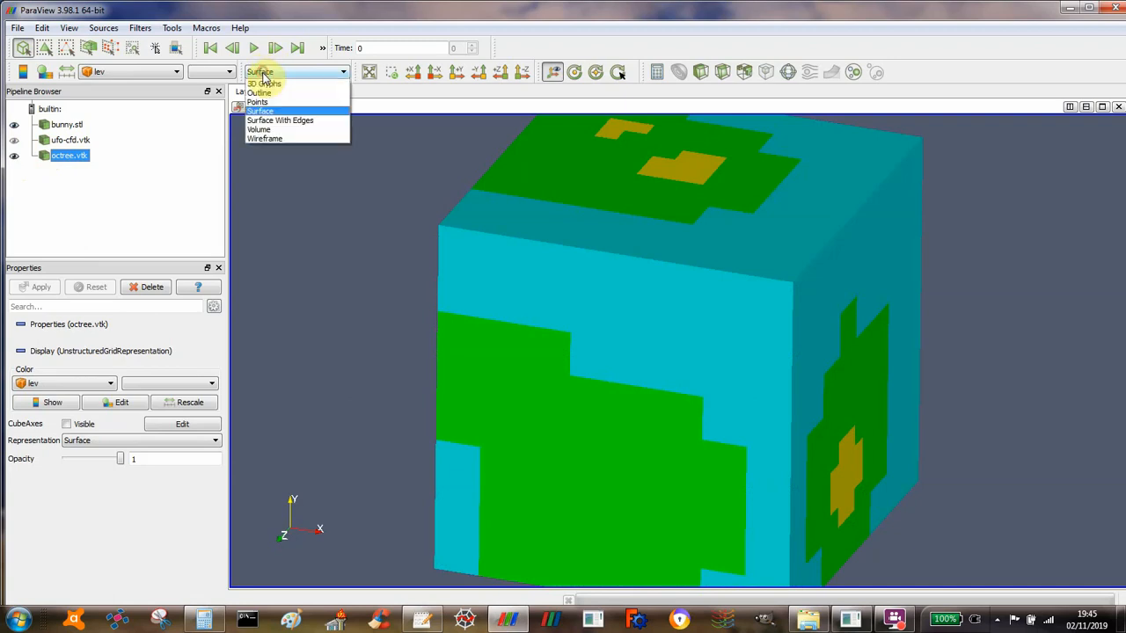
pyautogui.click(269, 119)
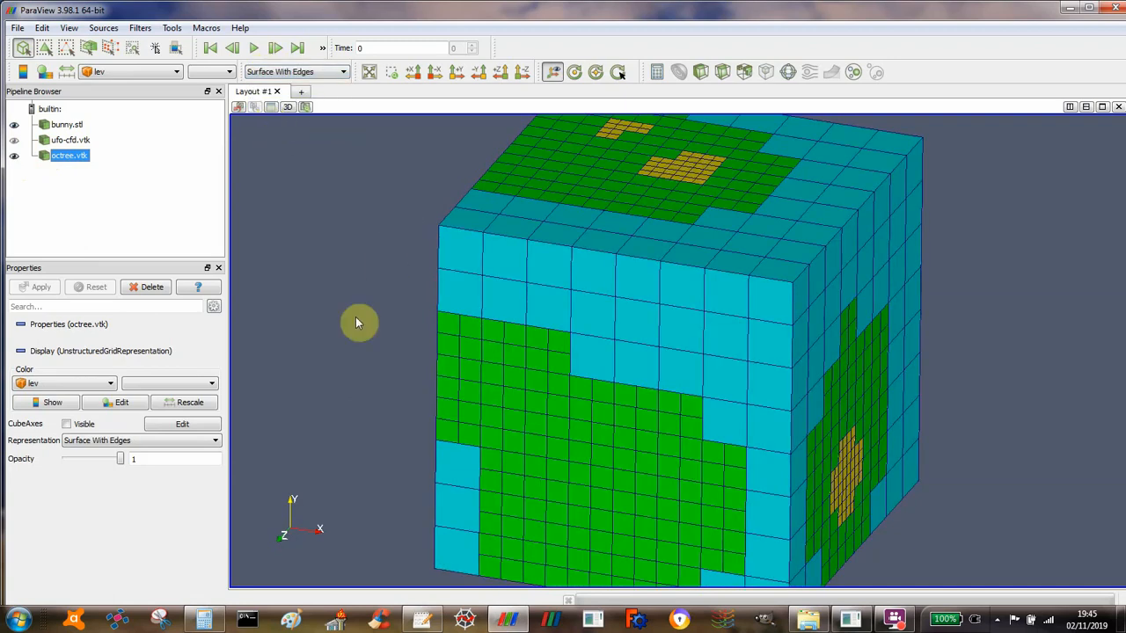
pyautogui.moveTo(368, 277); pyautogui.dragTo(396, 308)
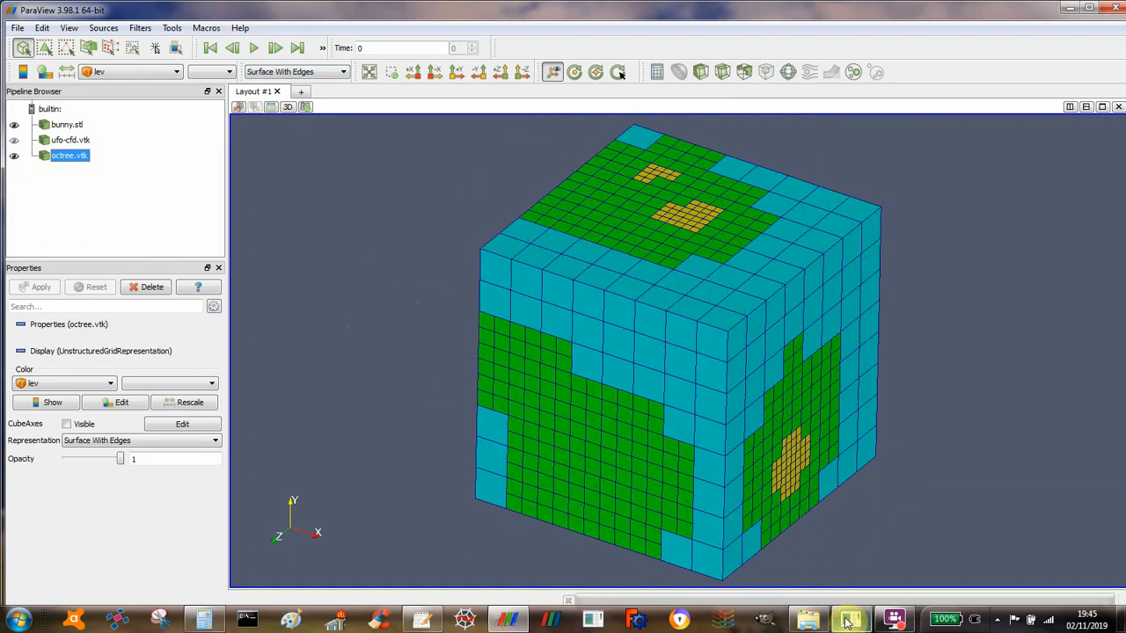
# Review the bunny mesh setup in UFO-CFD and the STL, refinement and root-cell parameters in octree.txt, returning to ParaView
pyautogui.moveTo(848, 622)
pyautogui.click(805, 528)
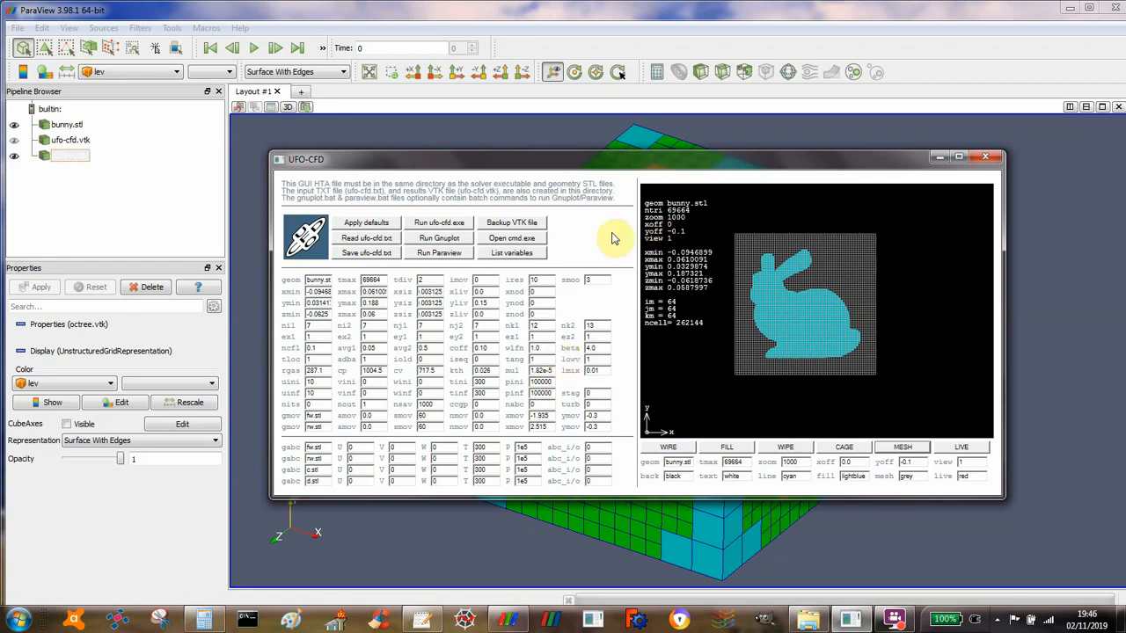
pyautogui.click(421, 625)
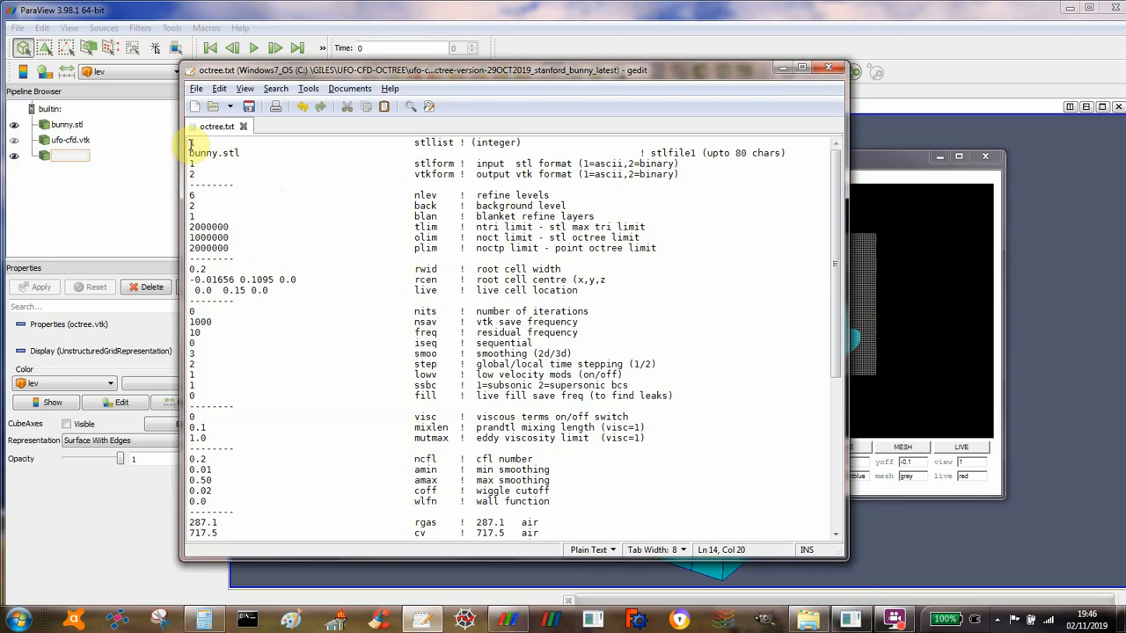
pyautogui.moveTo(190, 144); pyautogui.dragTo(188, 304)
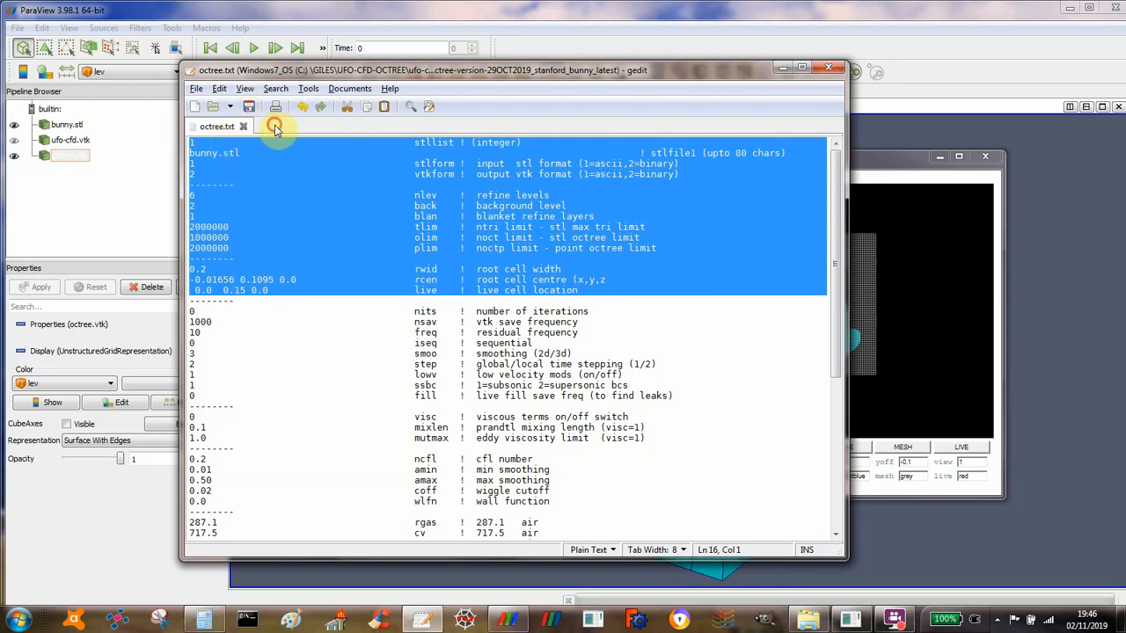
pyautogui.click(363, 107)
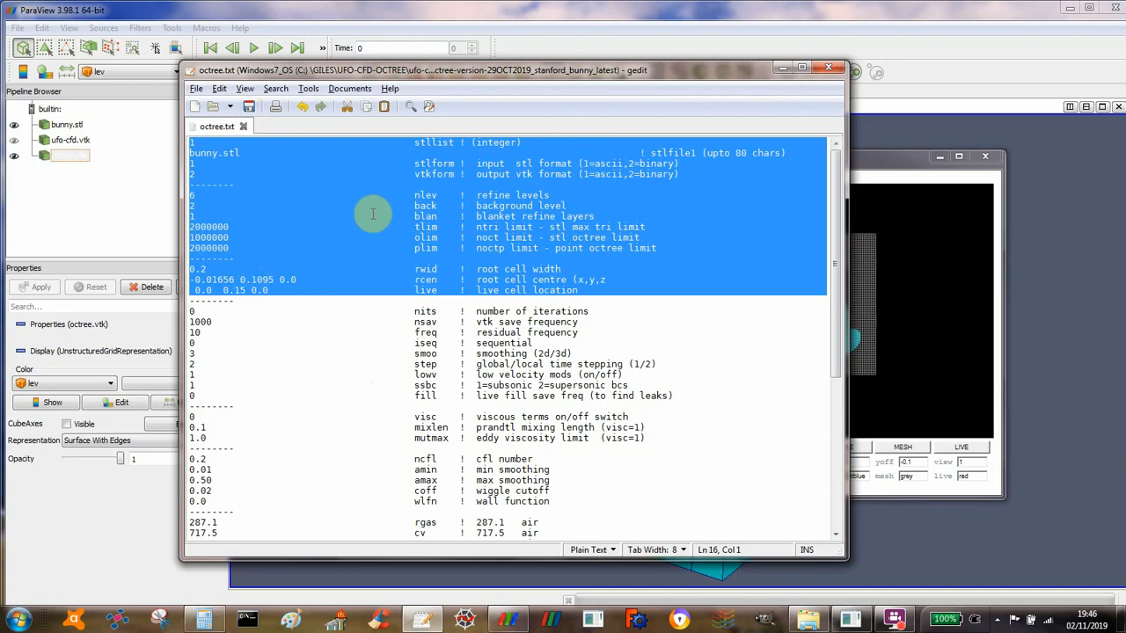
pyautogui.click(783, 67)
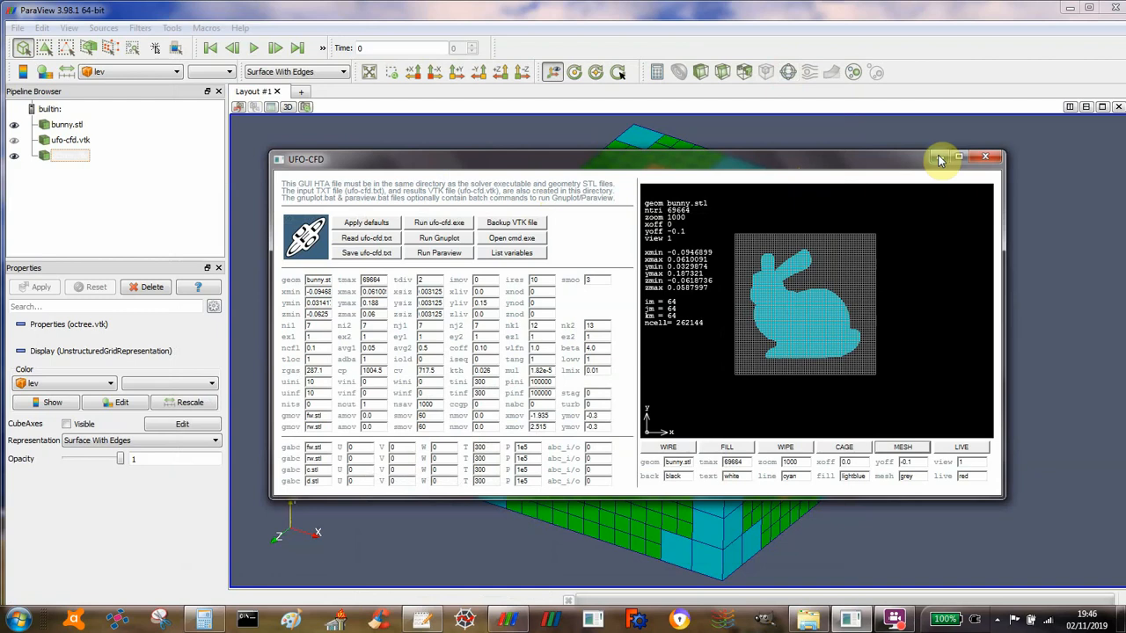
pyautogui.click(938, 157)
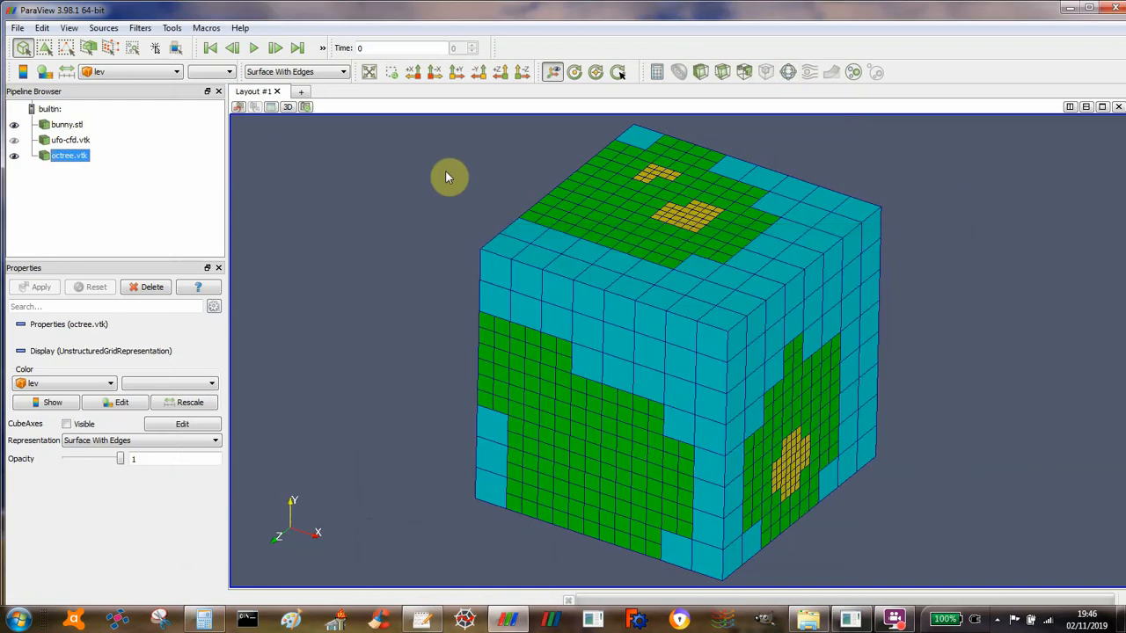
# Hide octree.vtk and create a plane slice through ufo-cfd.vtk
pyautogui.click(14, 155)
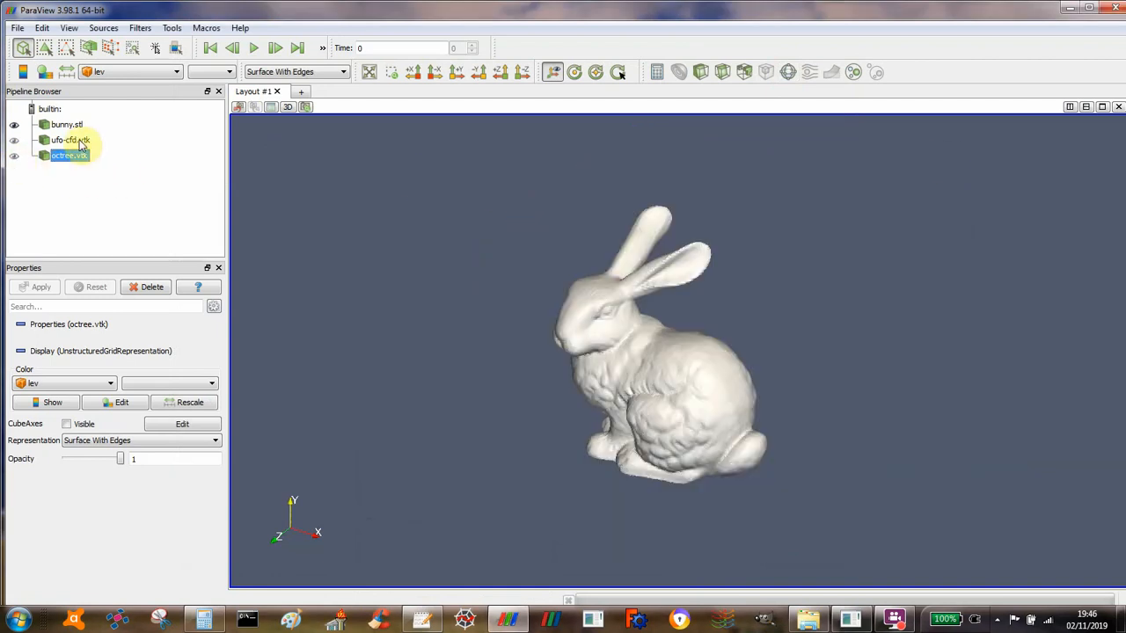
pyautogui.click(75, 141)
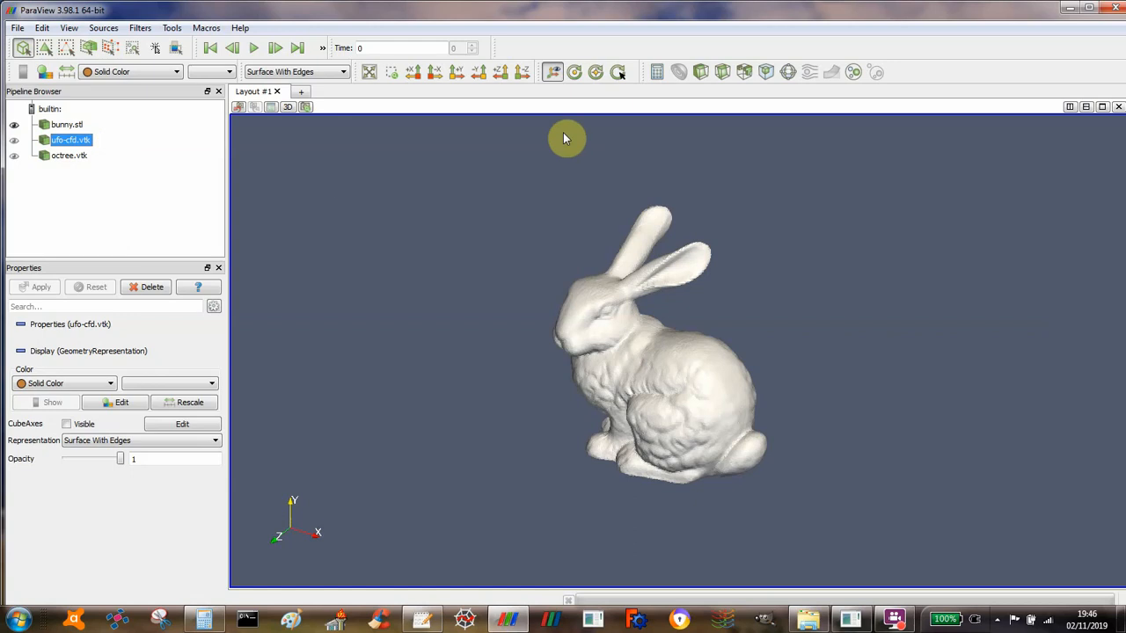
pyautogui.click(722, 72)
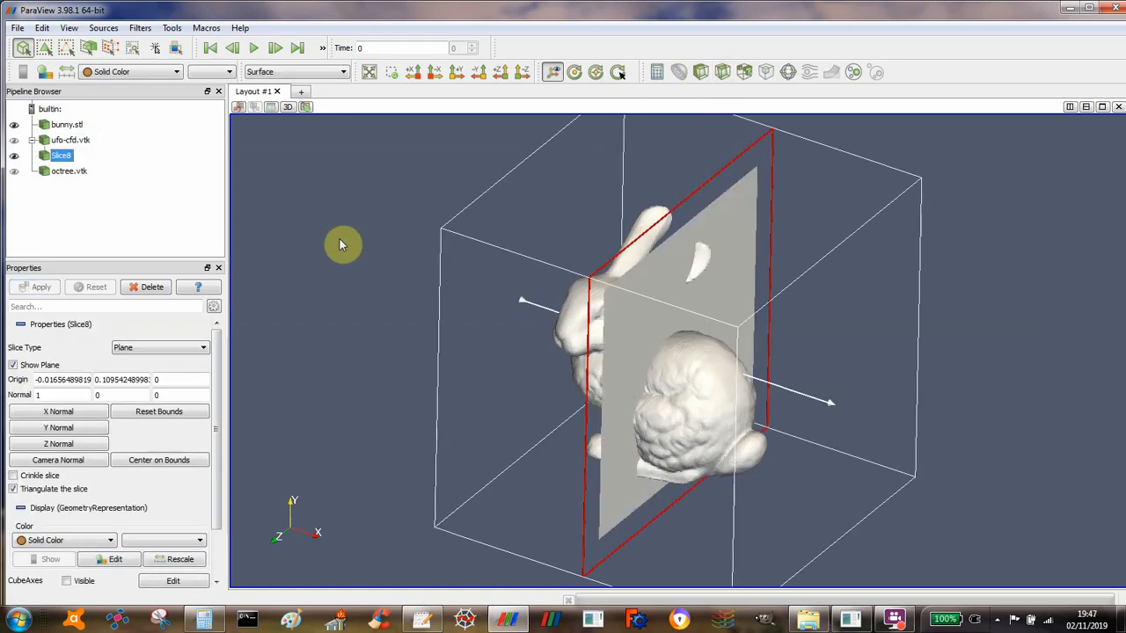
# Orient the slice plane normal to Z and turn off the display of the plane
pyautogui.click(521, 73)
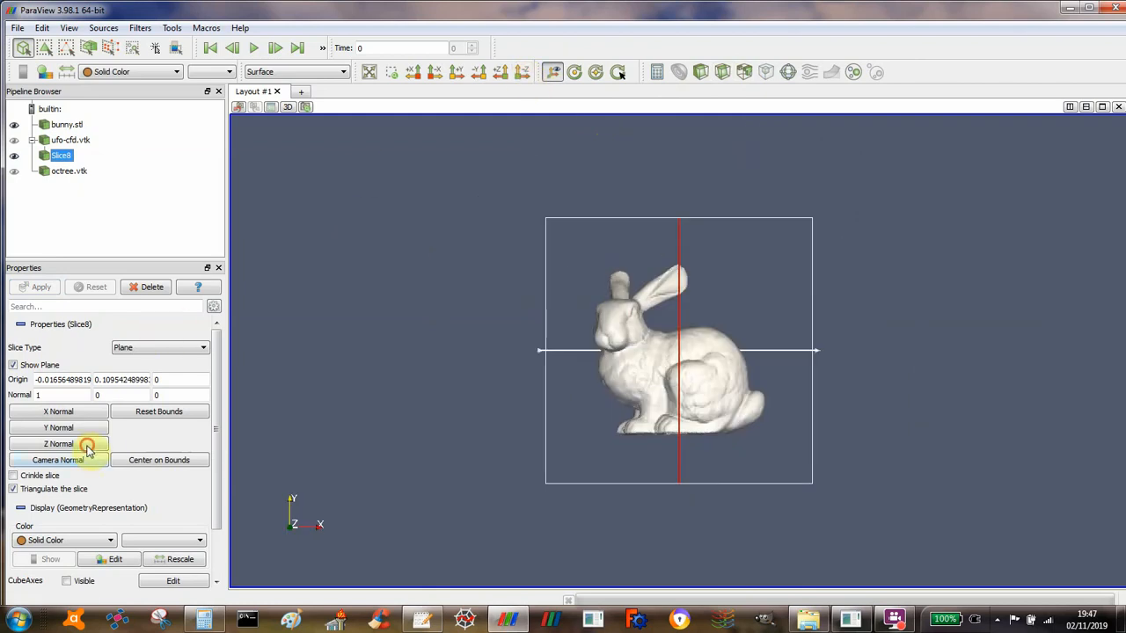
pyautogui.click(59, 445)
pyautogui.scroll(3, 290, 274)
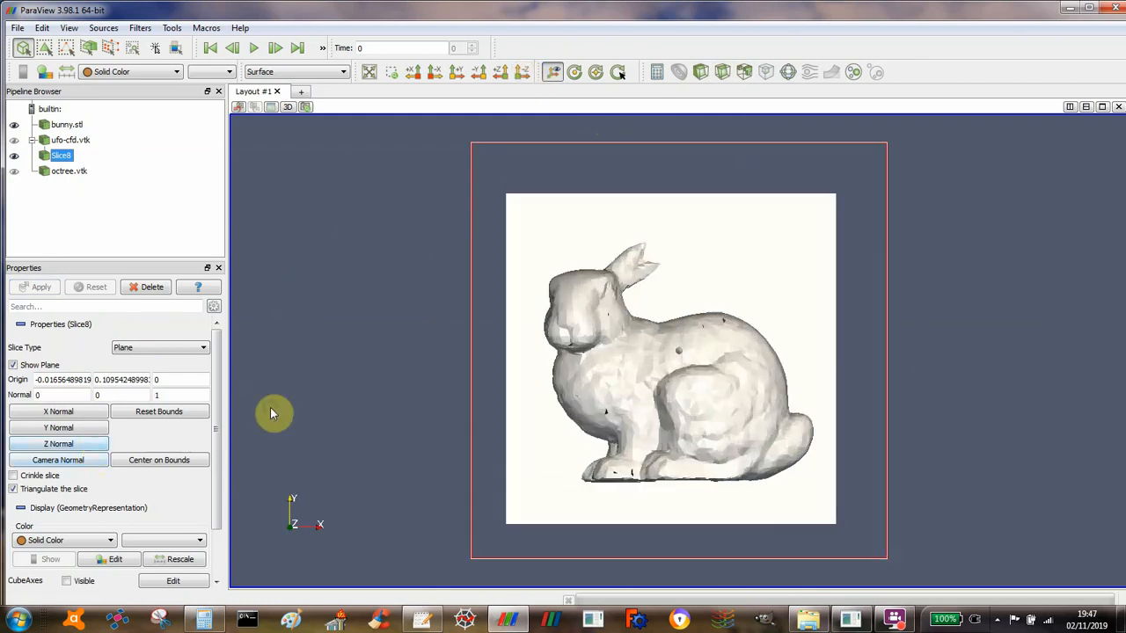
pyautogui.click(17, 365)
# Display the slice as Surface With Edges and turn off its triangulation
pyautogui.click(298, 72)
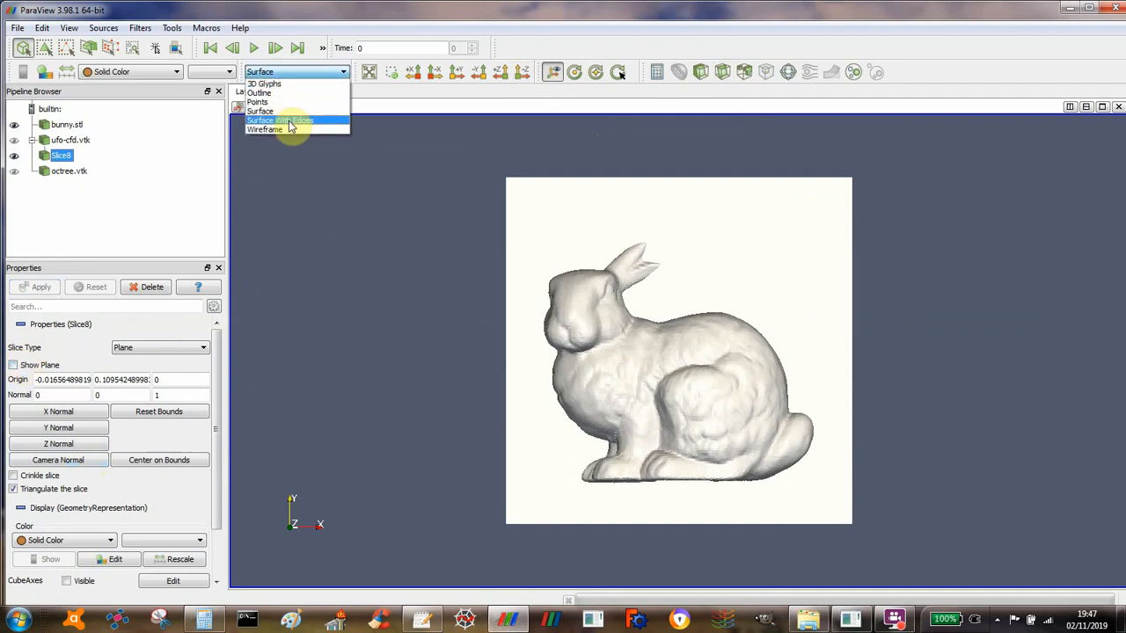
pyautogui.click(290, 121)
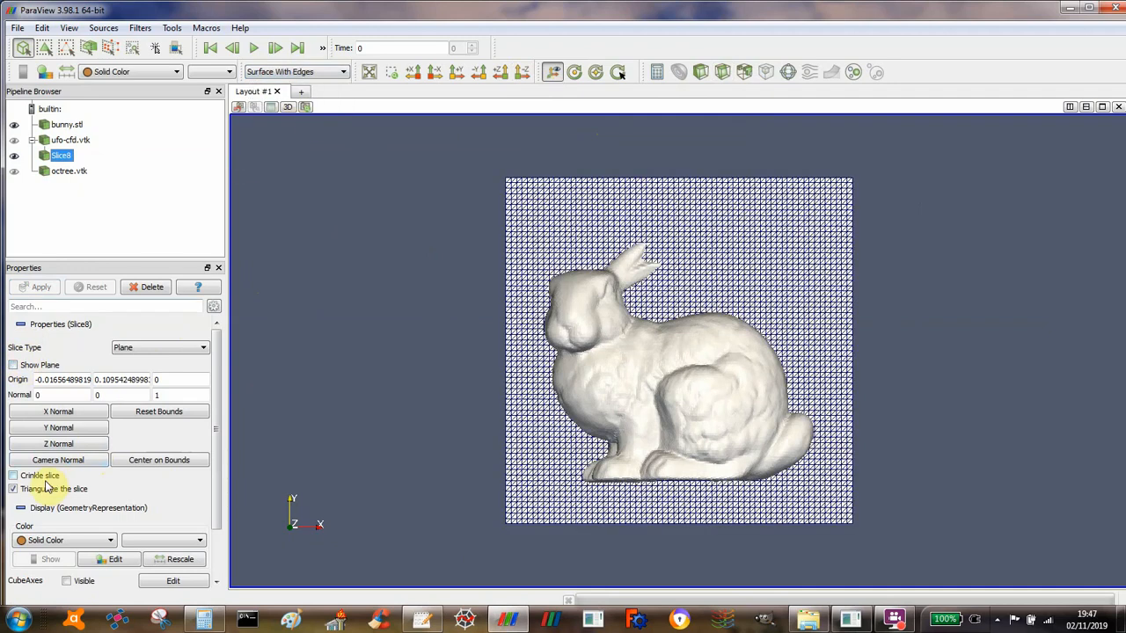
pyautogui.click(40, 489)
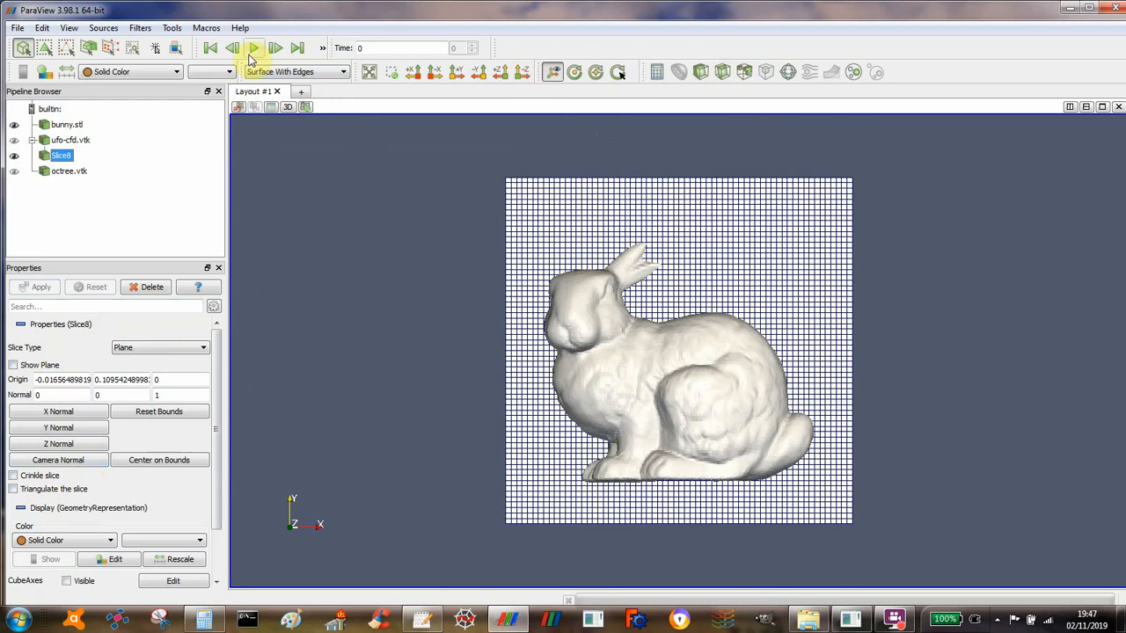
# Colour the slice by cell_lcd and hide bunny.stl
pyautogui.click(156, 74)
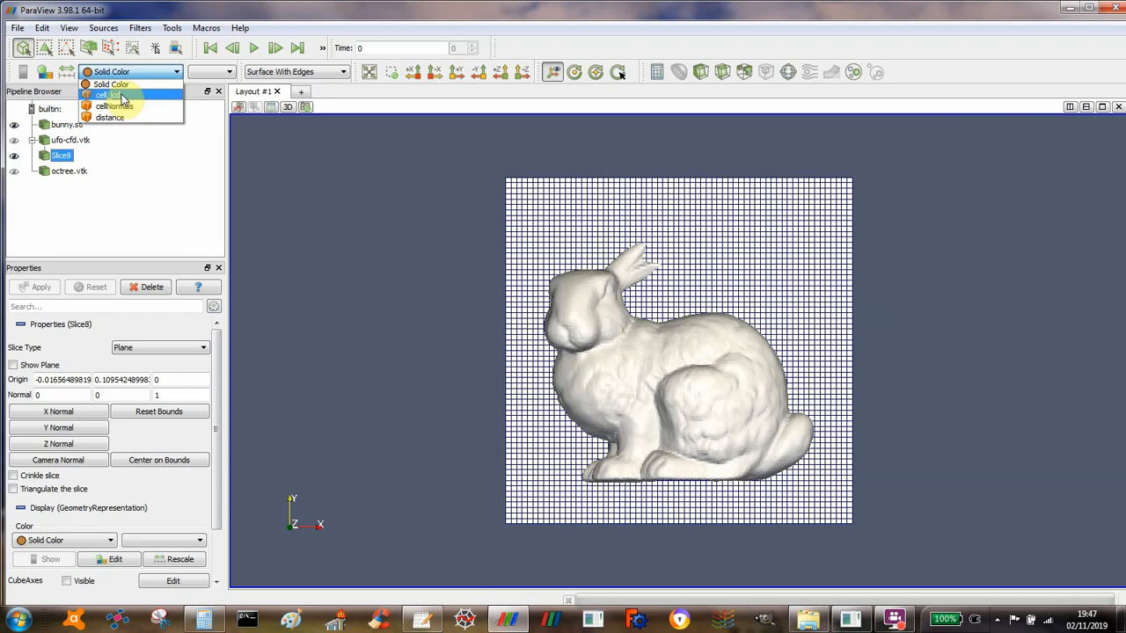
pyautogui.click(122, 95)
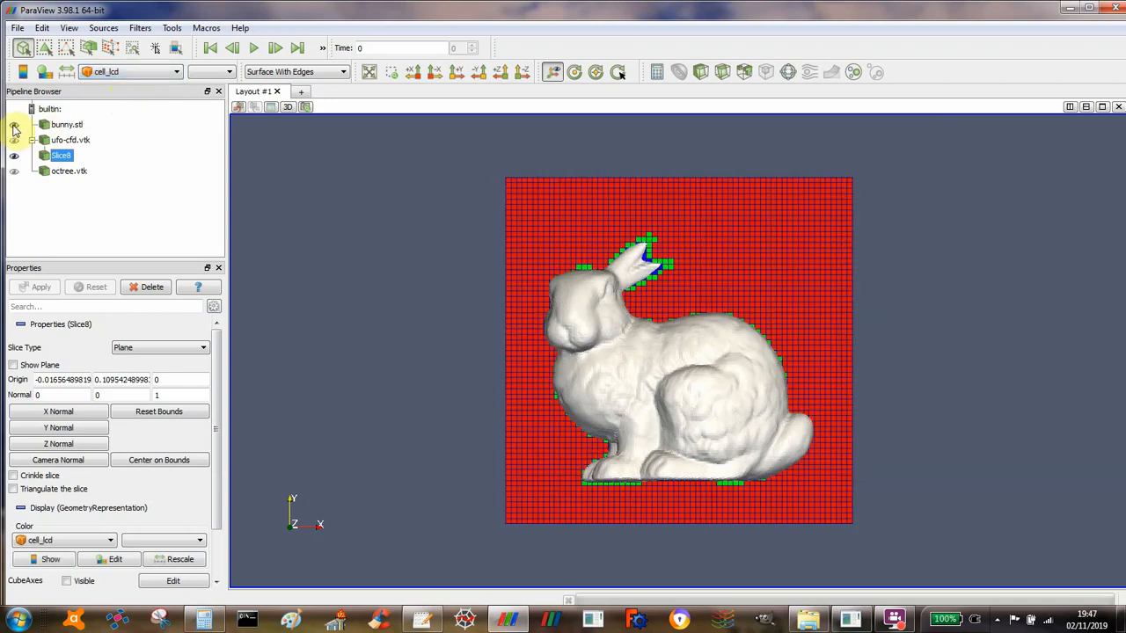
pyautogui.click(14, 125)
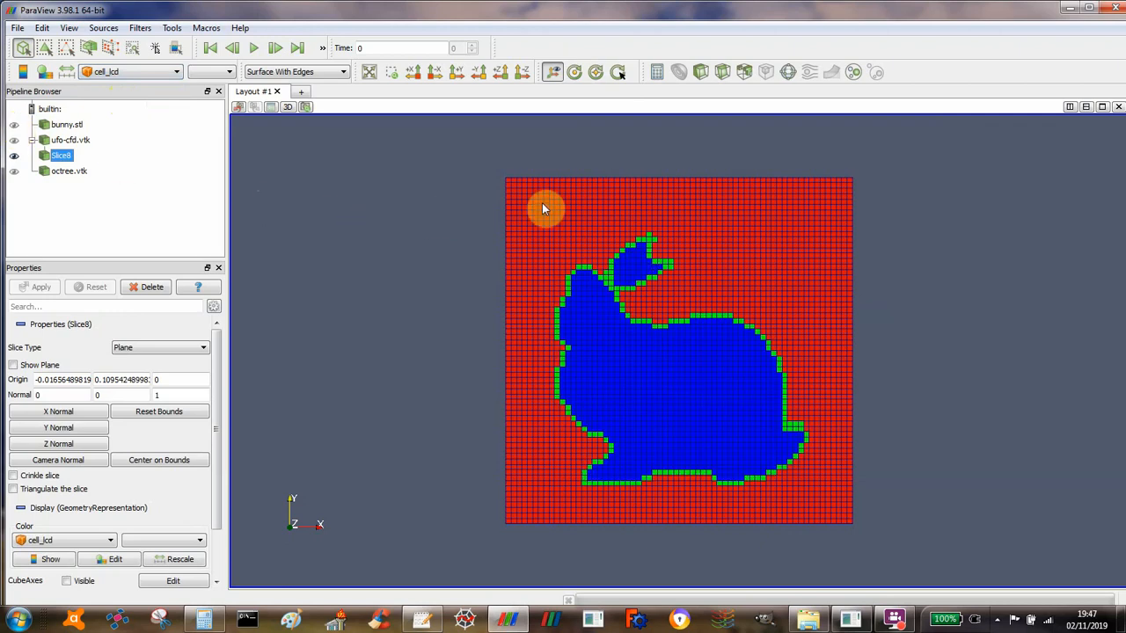
# Display the cell_lcd colour legend and place it in the empty area beside the slice
pyautogui.click(23, 71)
pyautogui.moveTo(1019, 215); pyautogui.dragTo(994, 268)
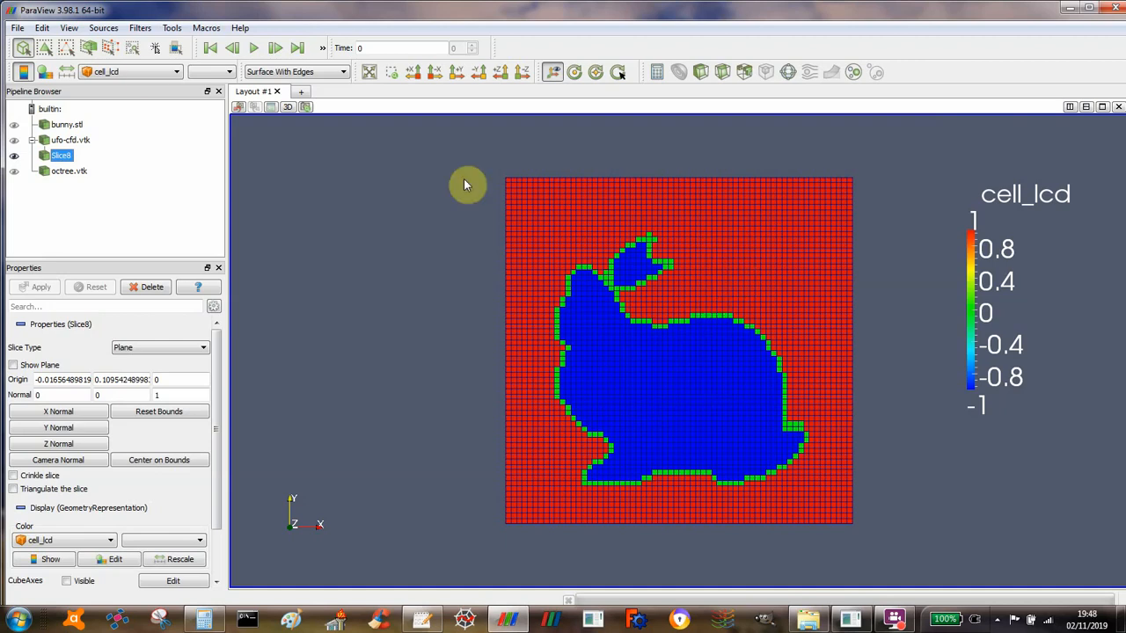
# Colour the slice by the distance field
pyautogui.click(141, 71)
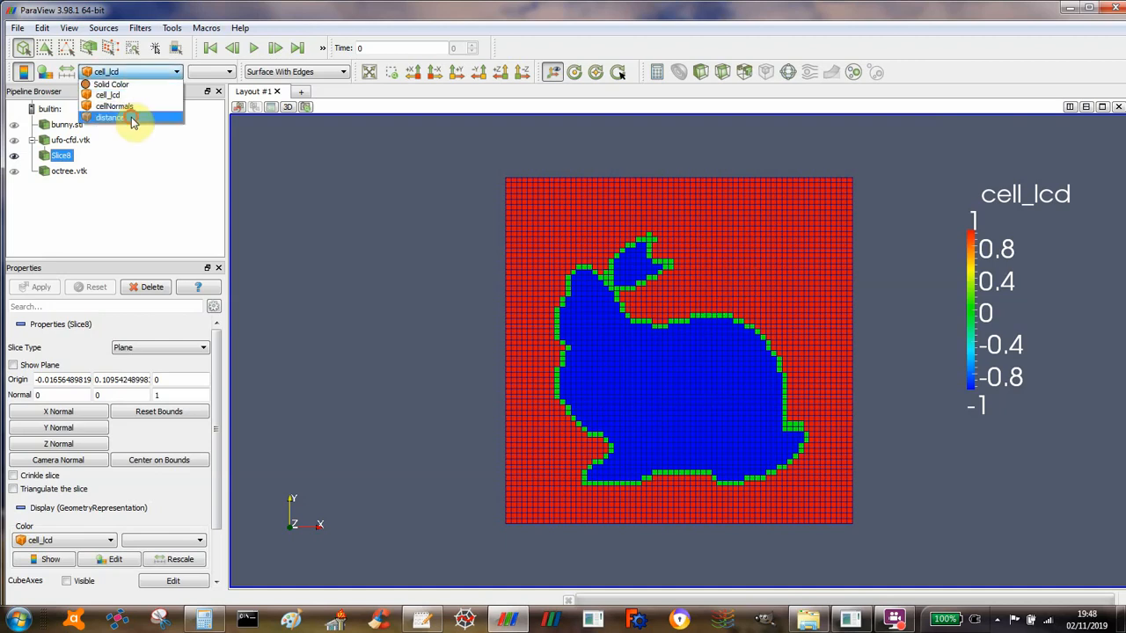
pyautogui.click(111, 117)
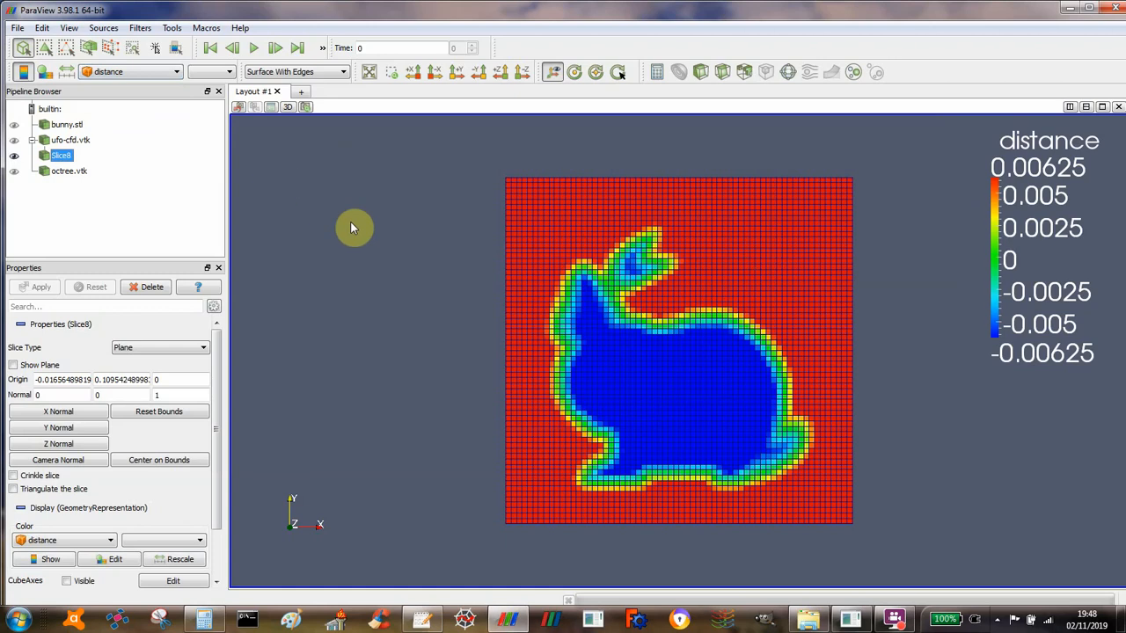
pyautogui.moveTo(350, 215); pyautogui.dragTo(346, 252, button='right')
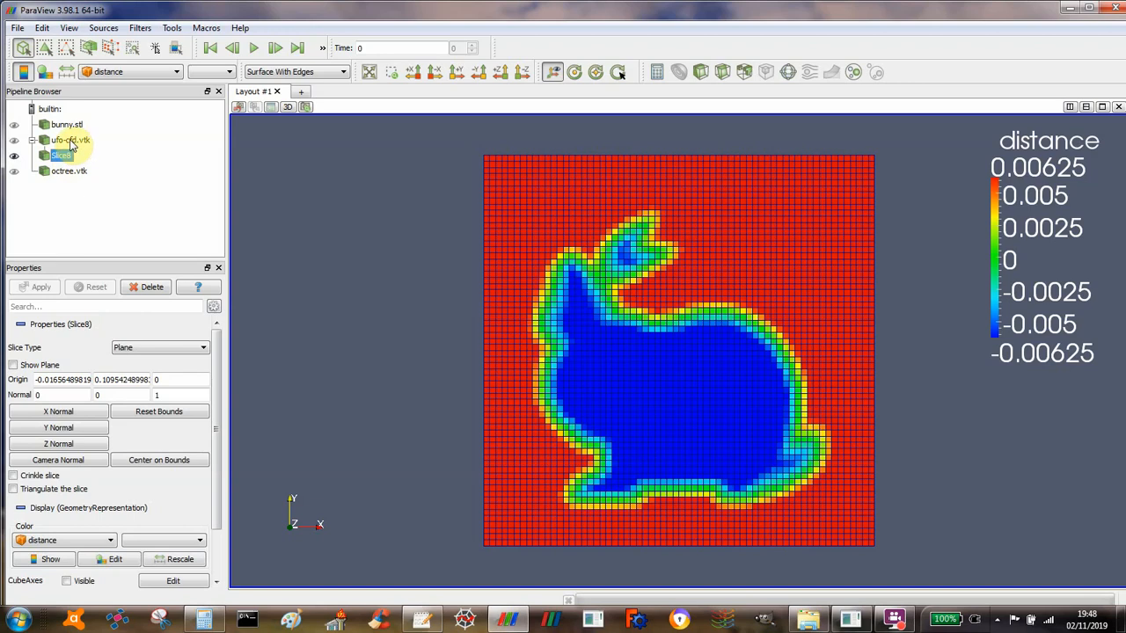
# Delete the slice made from ufo-cfd.vtk
pyautogui.click(149, 288)
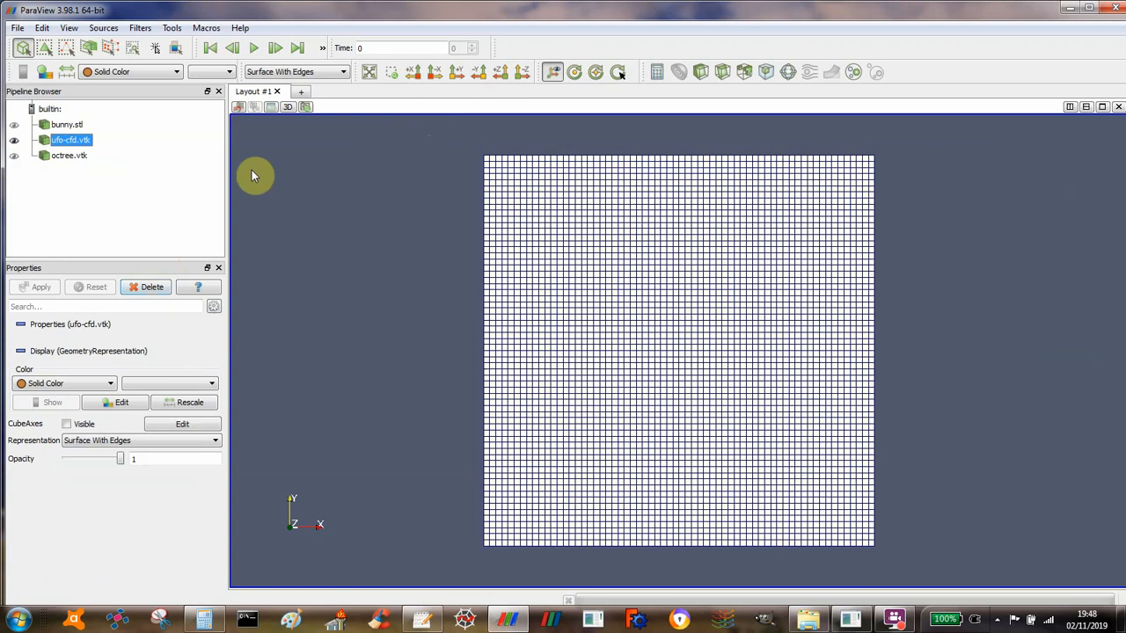
pyautogui.moveTo(375, 186); pyautogui.dragTo(413, 228)
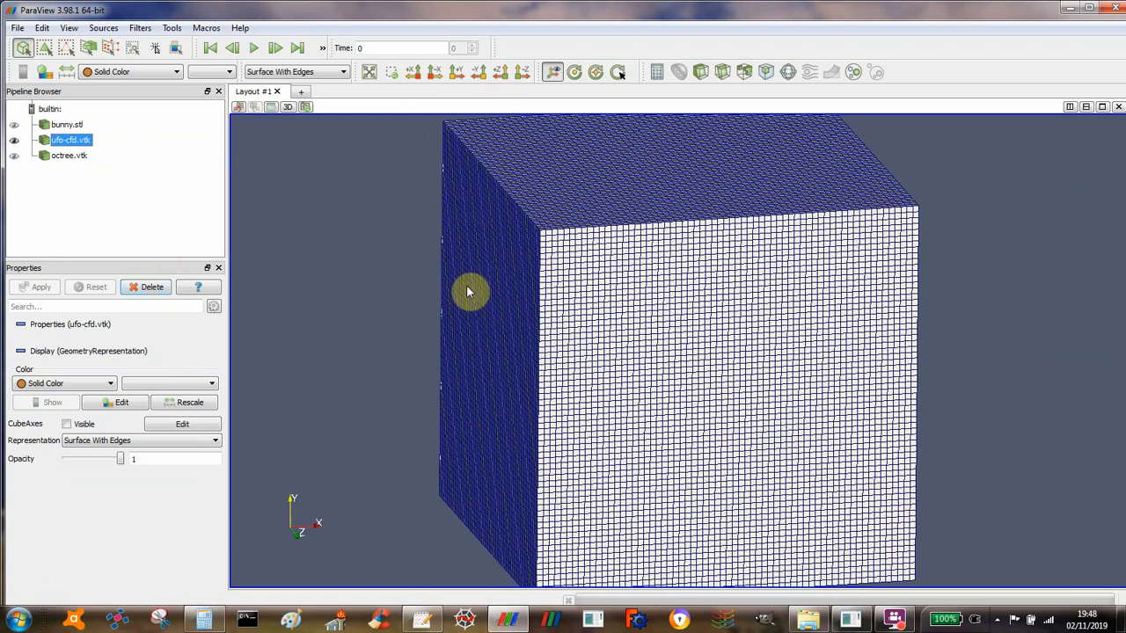
pyautogui.moveTo(459, 388); pyautogui.dragTo(477, 274, button='right')
pyautogui.moveTo(367, 314); pyautogui.dragTo(423, 253)
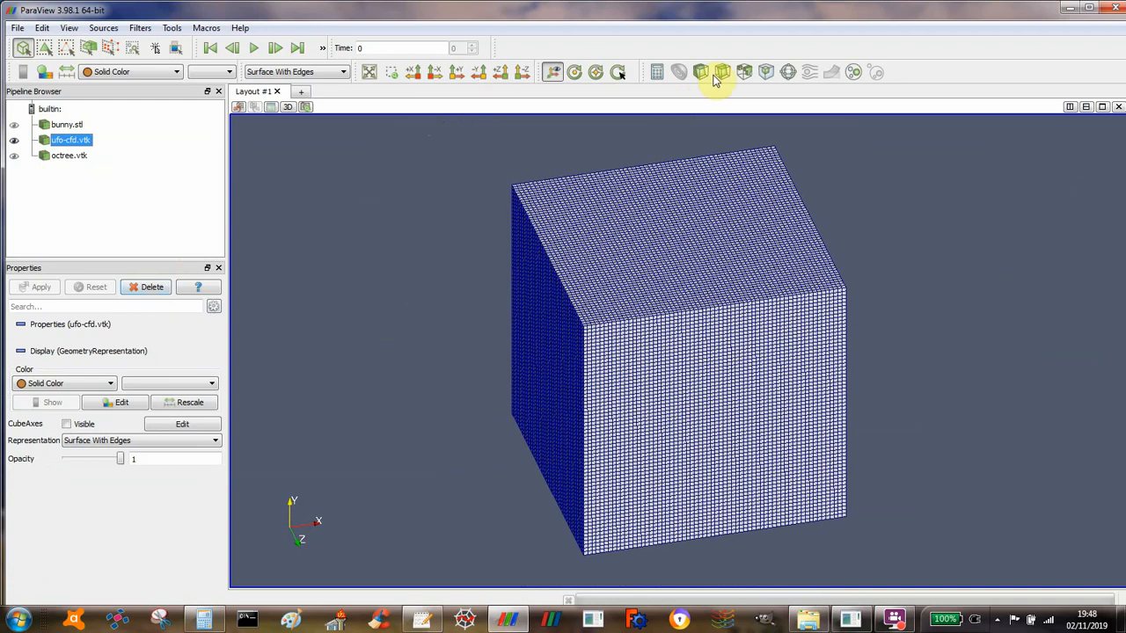
# Threshold ufo-cfd.vtk by cell_lcd with a lower limit of -1 and an upper limit of 0
pyautogui.click(744, 73)
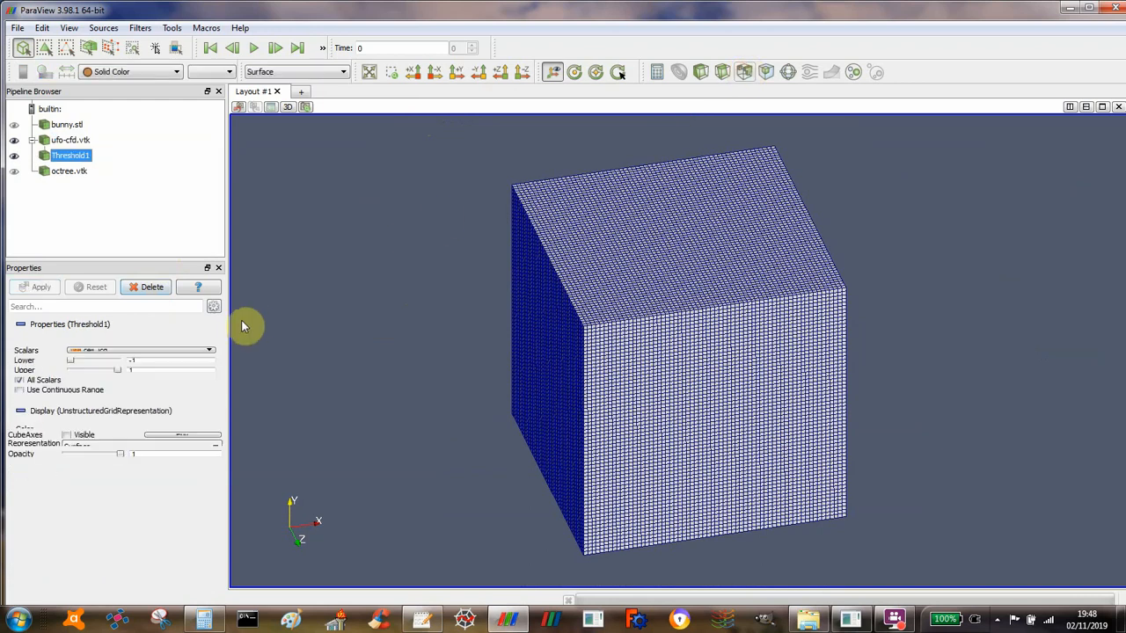
pyautogui.click(157, 362)
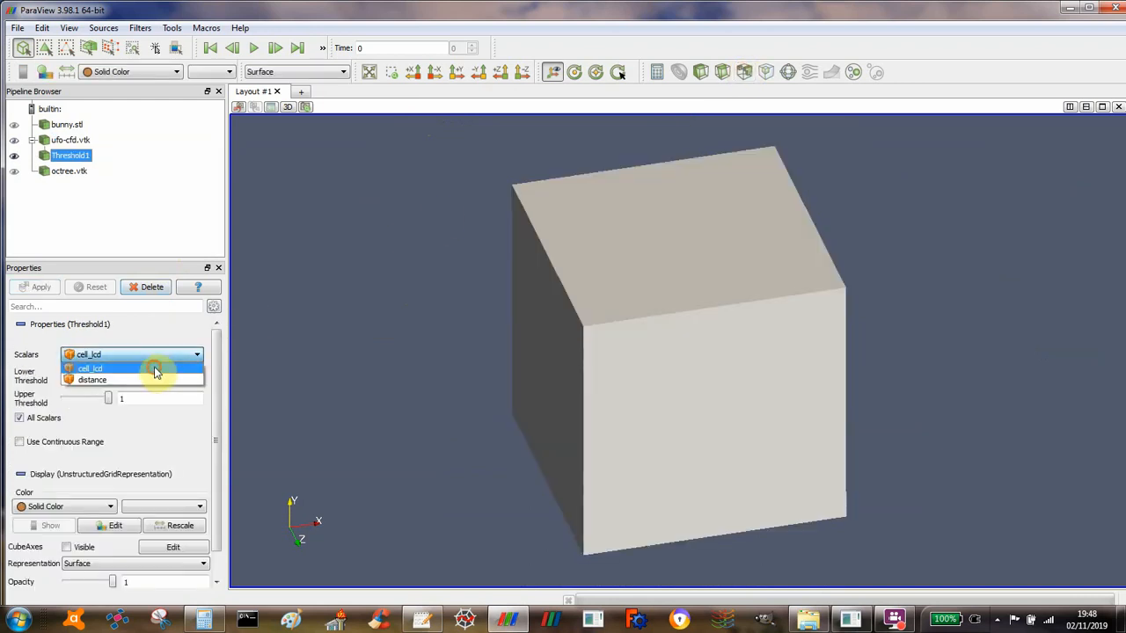
pyautogui.click(150, 370)
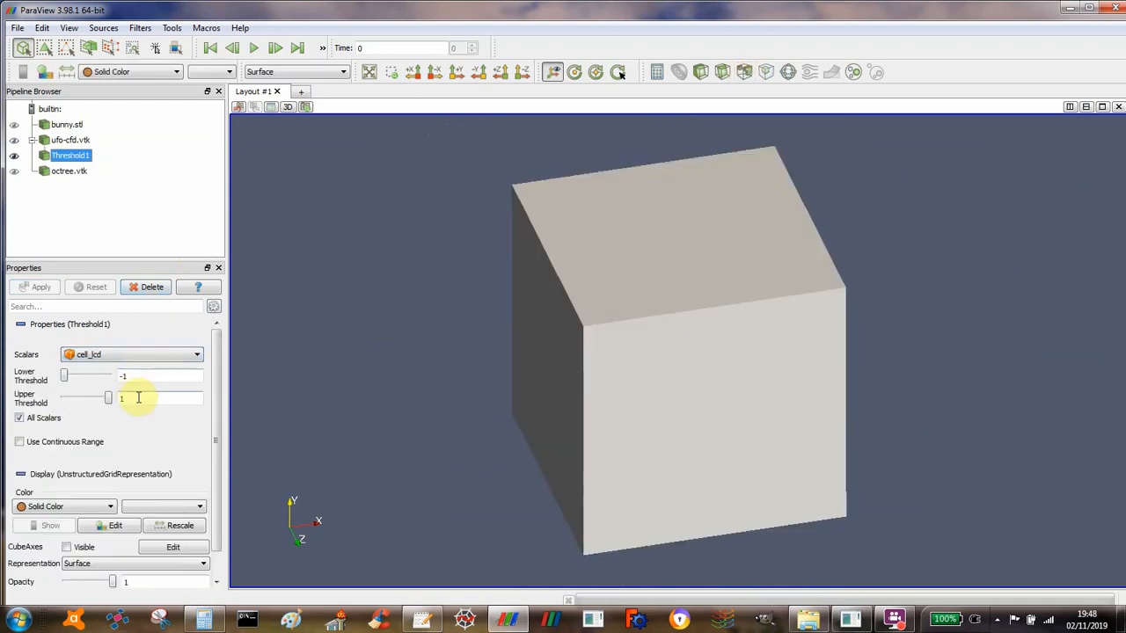
pyautogui.moveTo(137, 397); pyautogui.dragTo(103, 401)
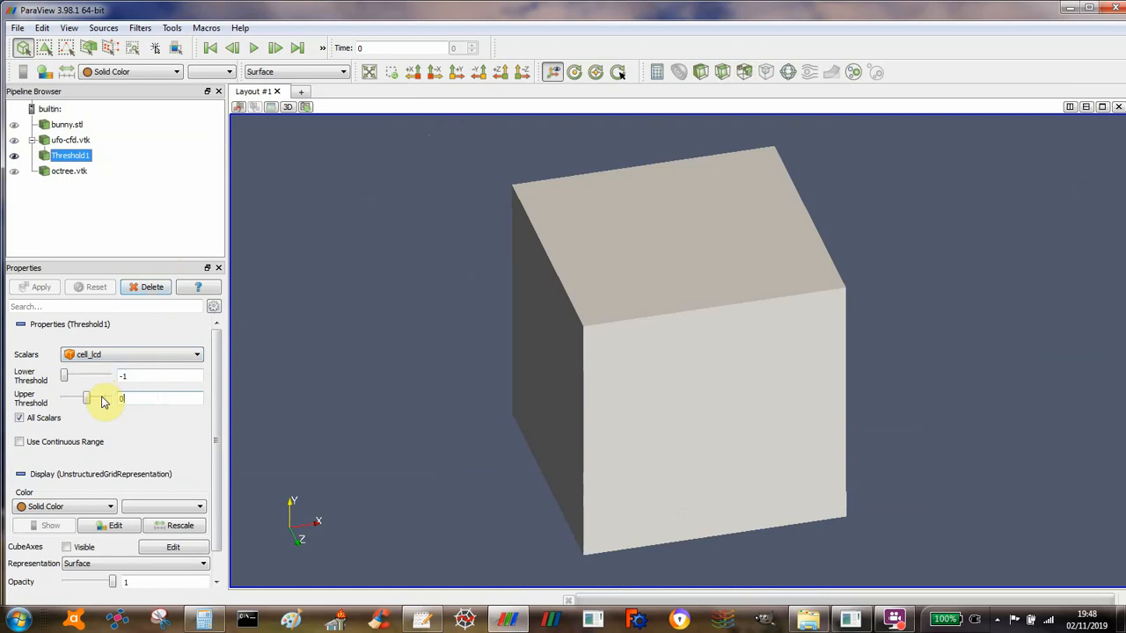
pyautogui.press('Return')
pyautogui.moveTo(478, 234); pyautogui.dragTo(422, 215)
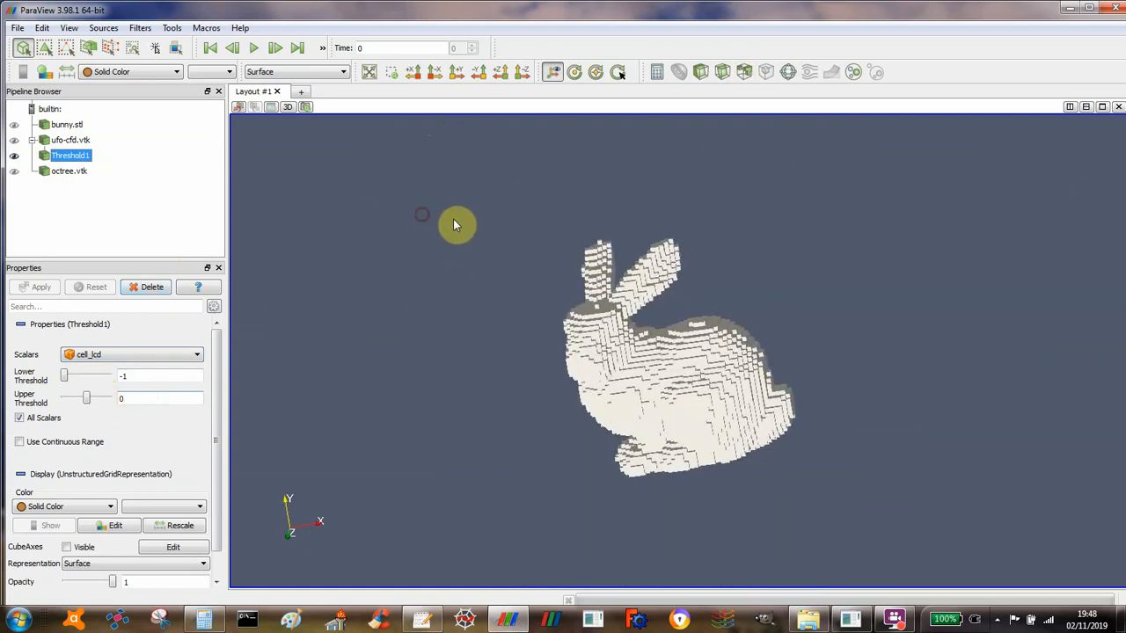
pyautogui.moveTo(454, 224); pyautogui.dragTo(445, 329, button='right')
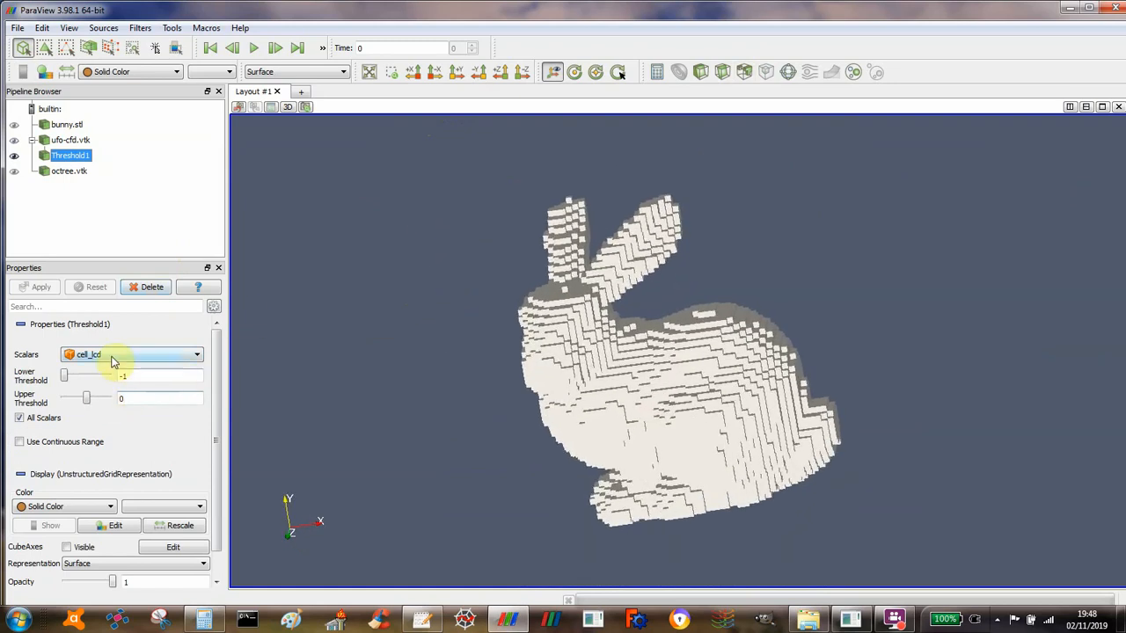
pyautogui.moveTo(464, 312); pyautogui.dragTo(559, 341)
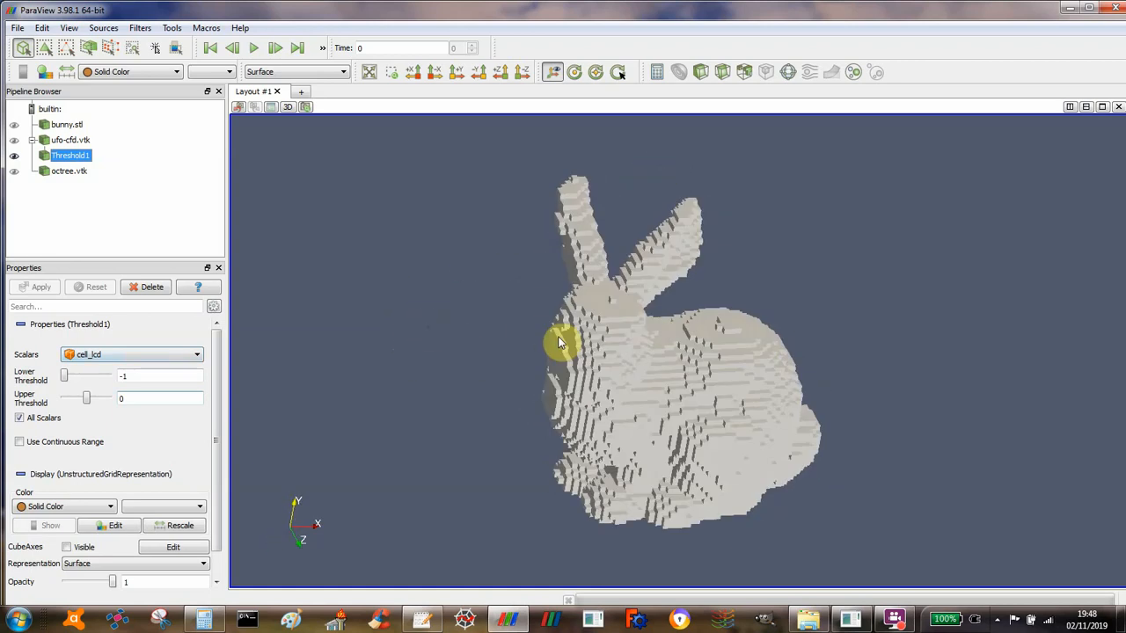
# Set the threshold's upper limit to -1 and inspect the remaining cells from several sides
pyautogui.moveTo(135, 399); pyautogui.dragTo(94, 410)
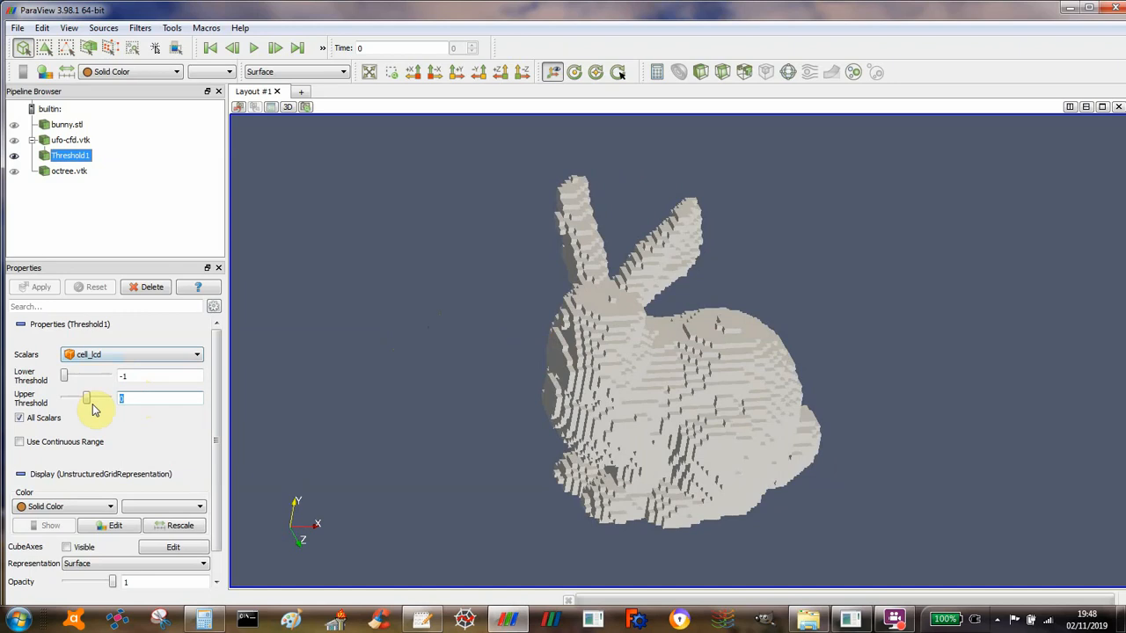
pyautogui.write('-1')
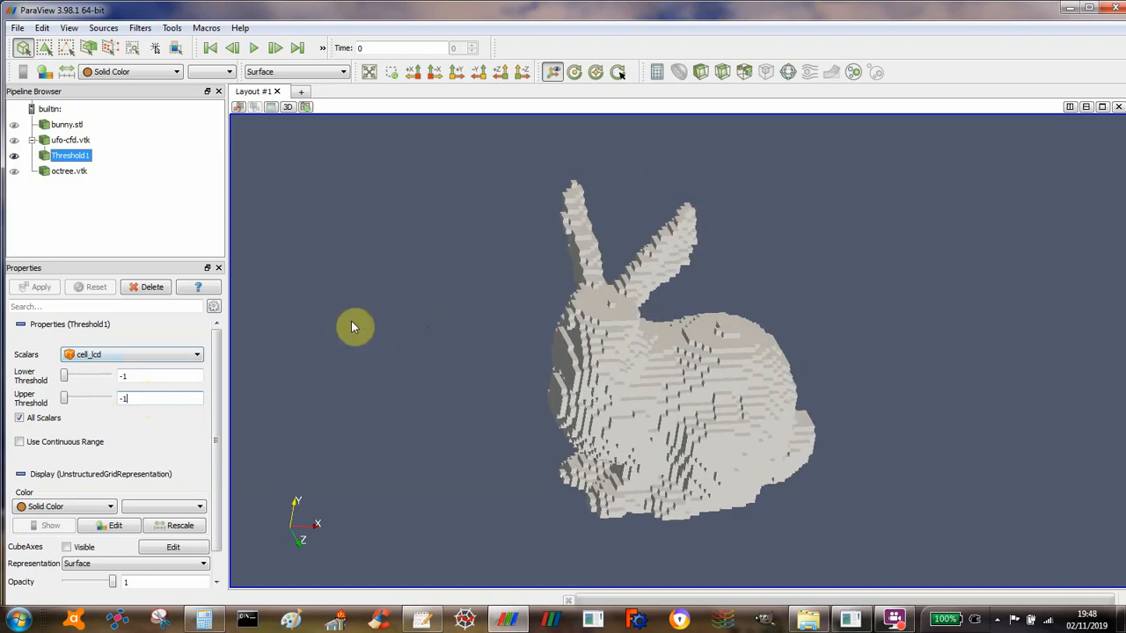
pyautogui.moveTo(351, 321); pyautogui.dragTo(287, 310)
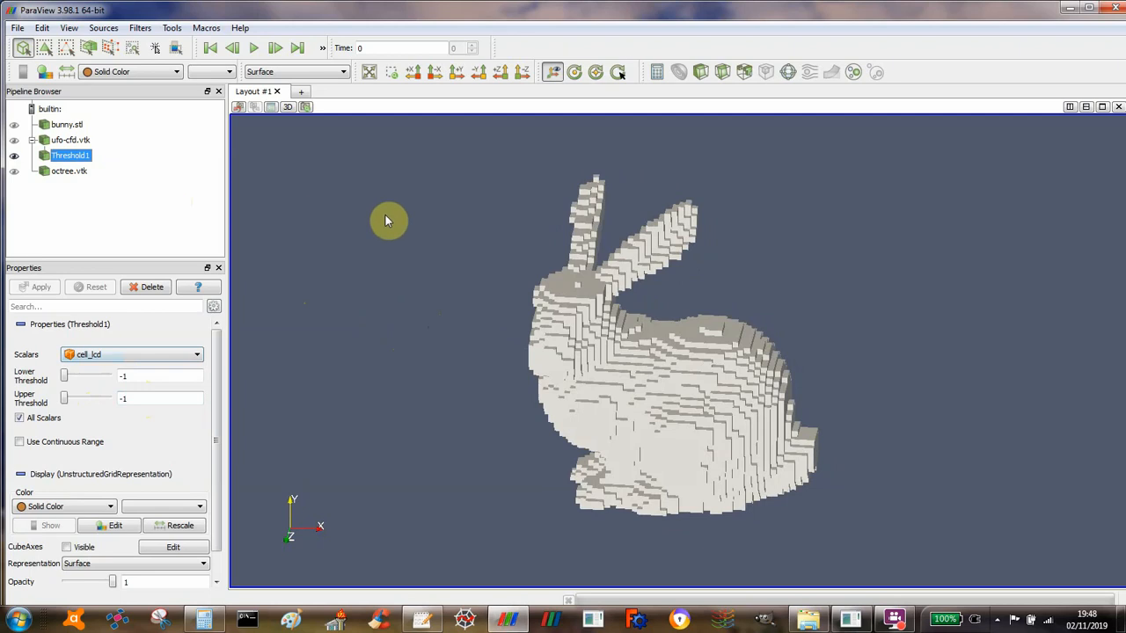
pyautogui.moveTo(390, 219); pyautogui.dragTo(421, 251)
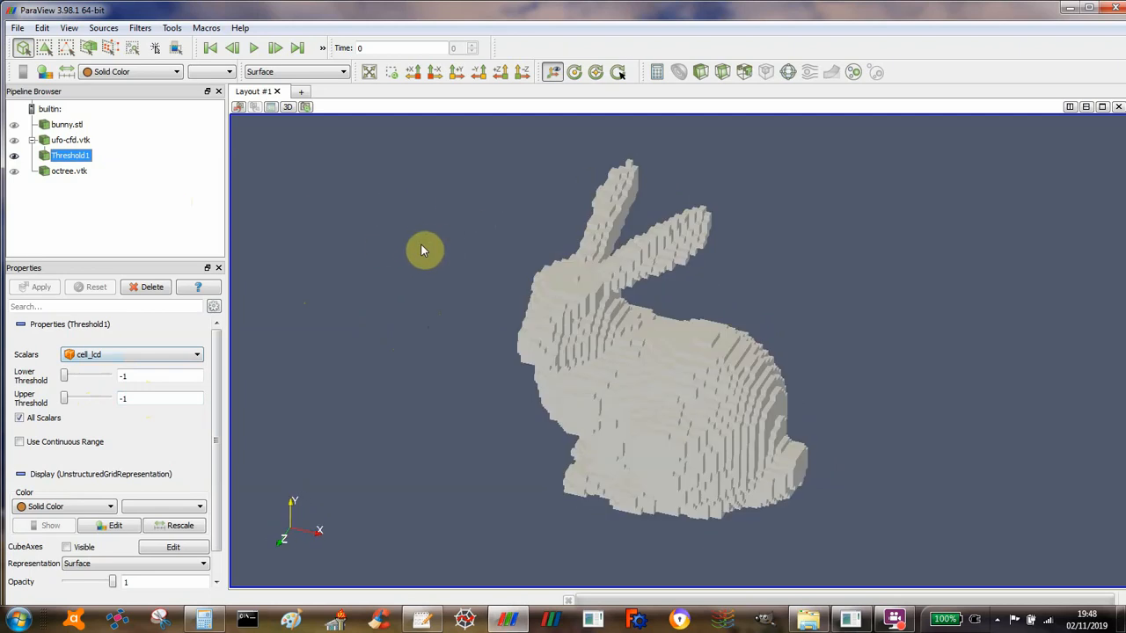
# Delete the threshold and convert the cell data of ufo-cfd.vtk to point data
pyautogui.click(152, 287)
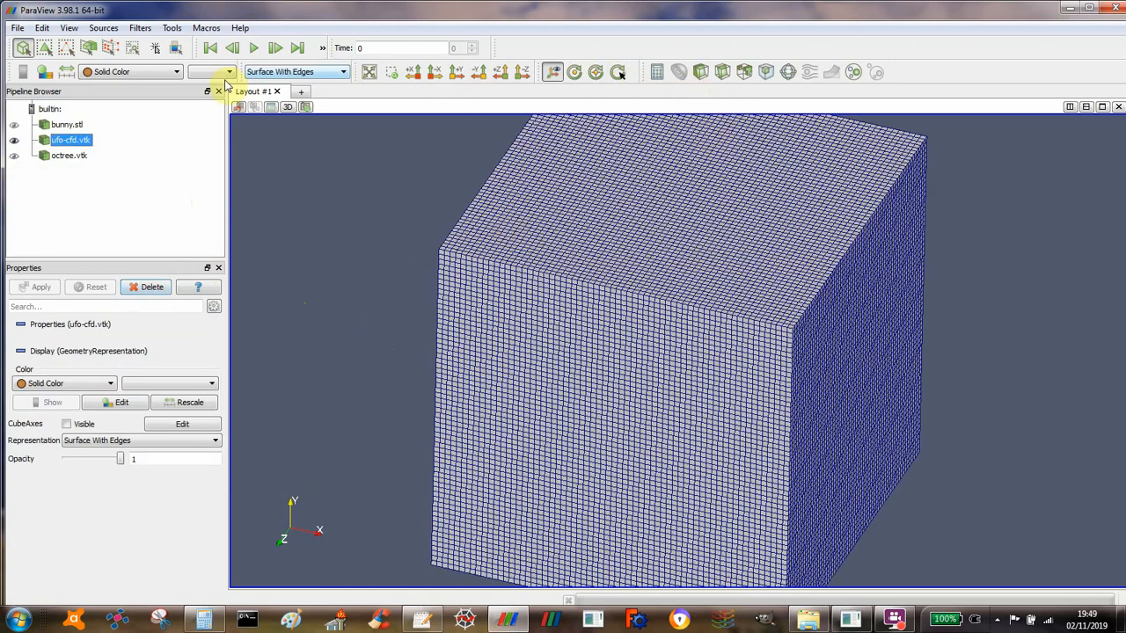
pyautogui.click(141, 28)
pyautogui.moveTo(273, 66)
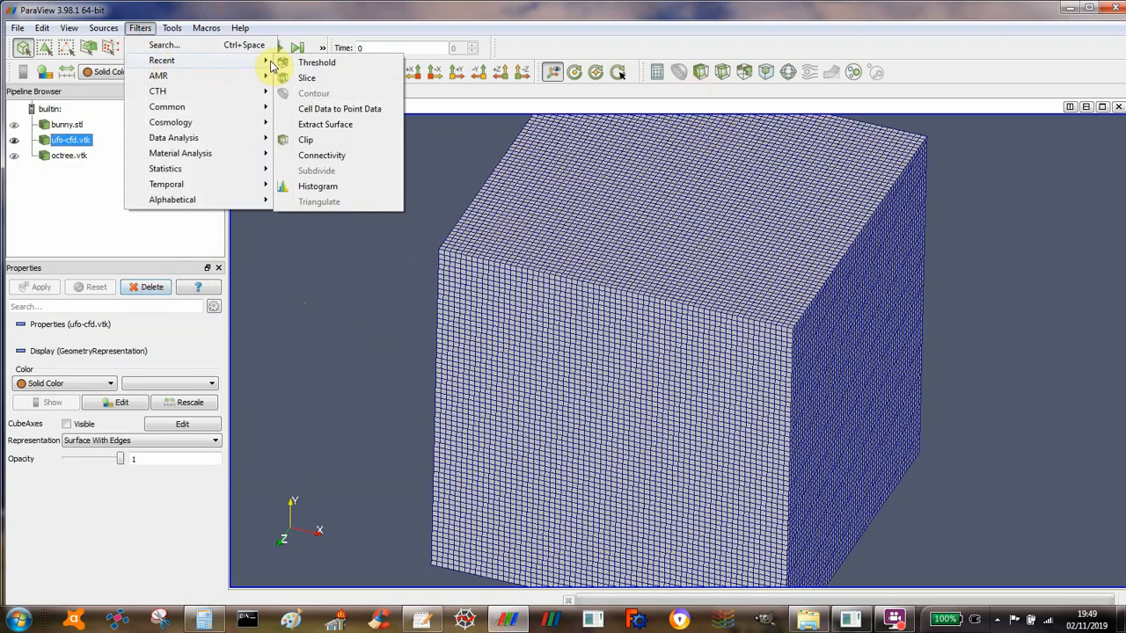
pyautogui.click(323, 108)
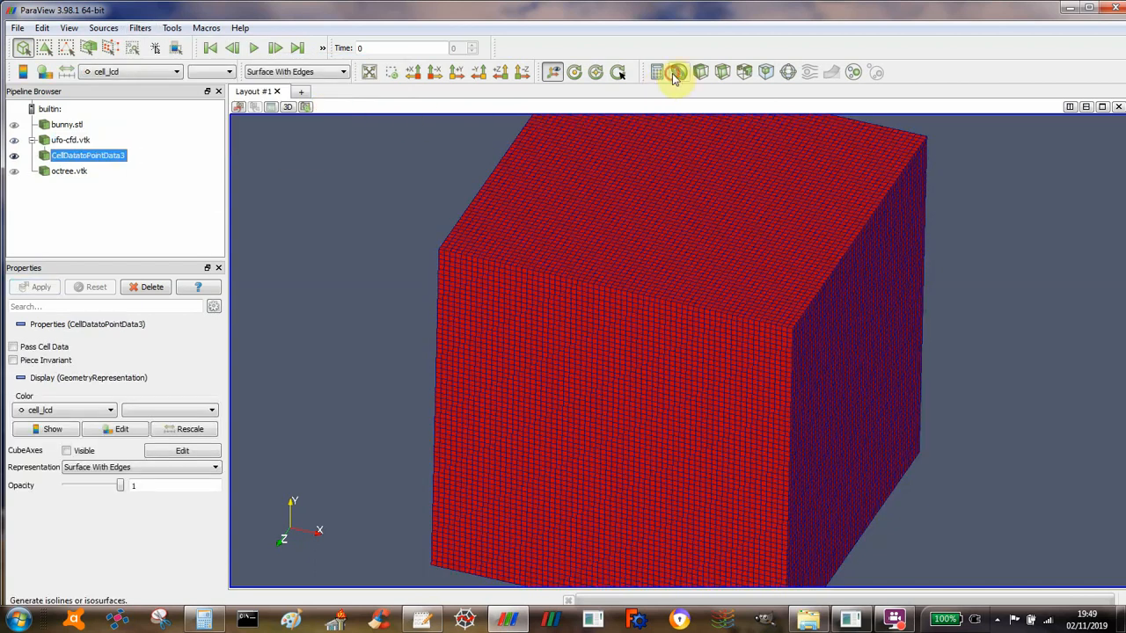
# Contour the converted point data by cell_lcd at an isosurface value of 0
pyautogui.click(678, 71)
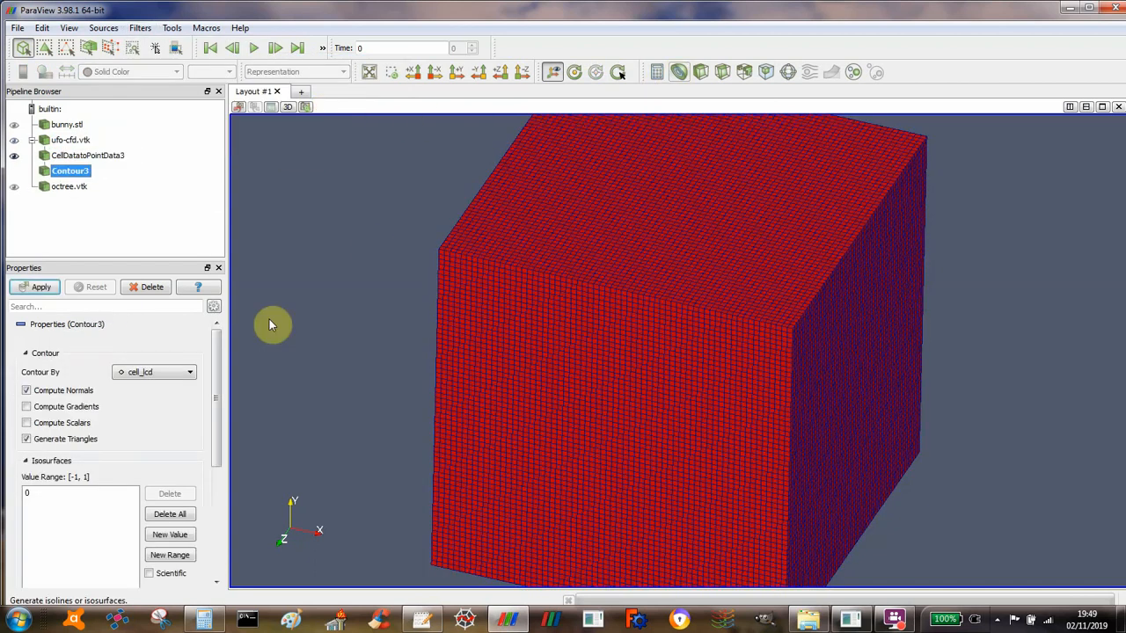
pyautogui.click(35, 288)
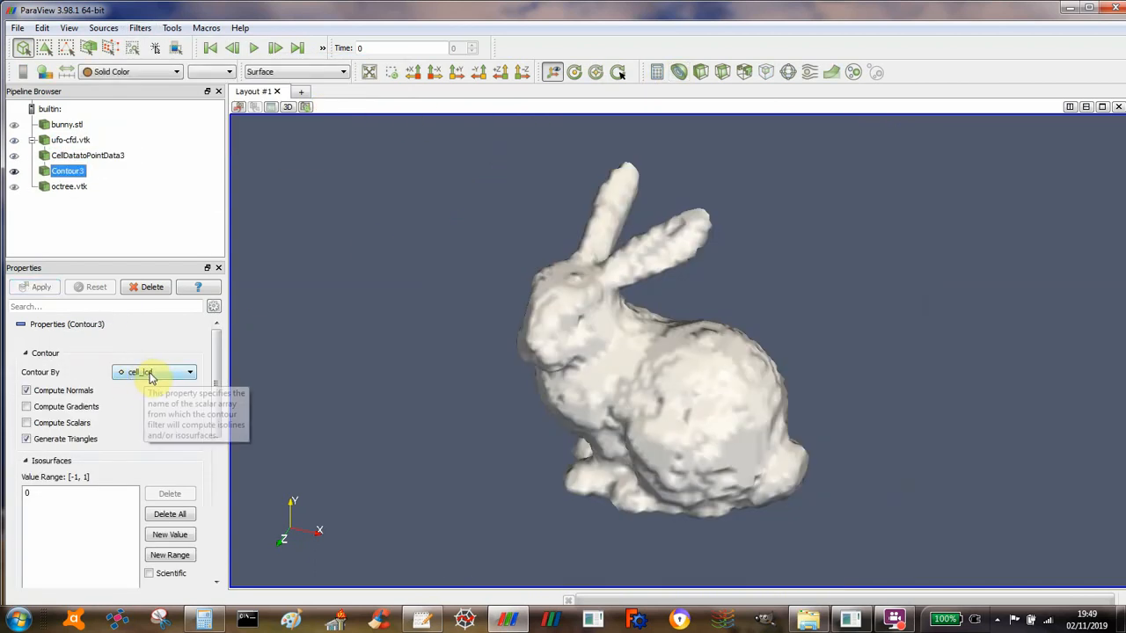
pyautogui.moveTo(452, 301); pyautogui.dragTo(444, 341, button='right')
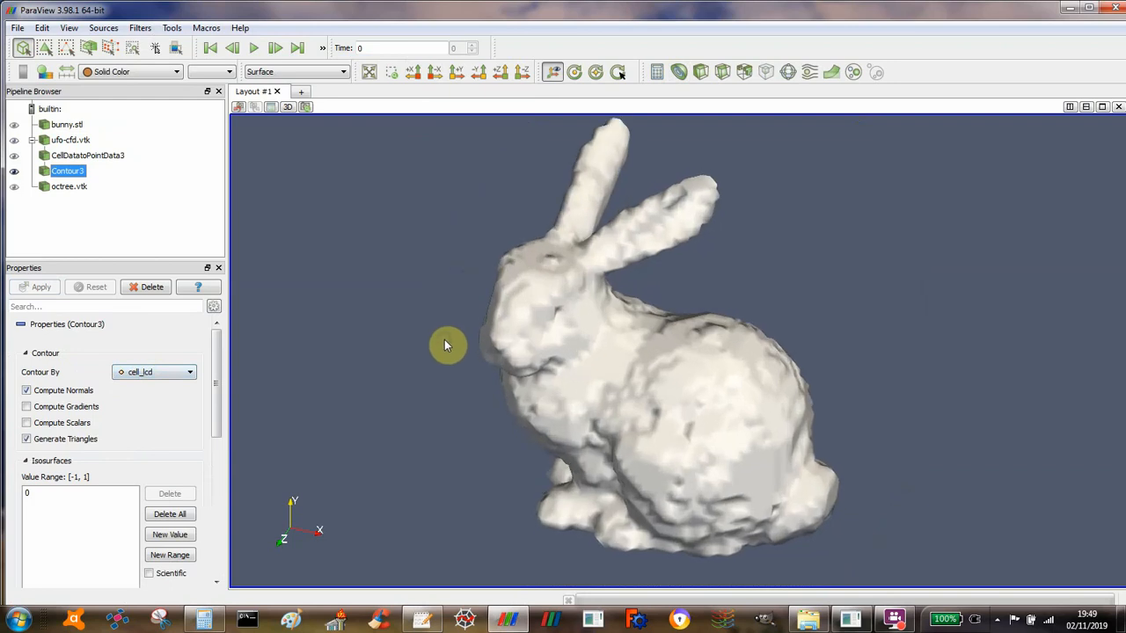
# Switch the contour to the distance field and inspect the isosurface from several sides
pyautogui.click(146, 374)
pyautogui.click(144, 398)
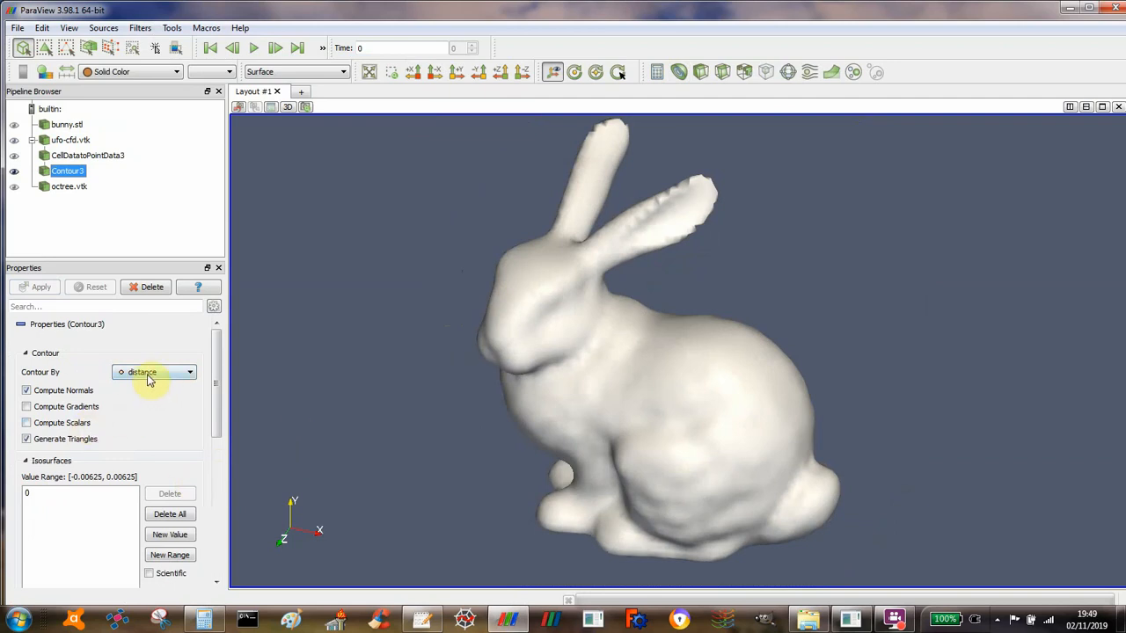
pyautogui.click(31, 495)
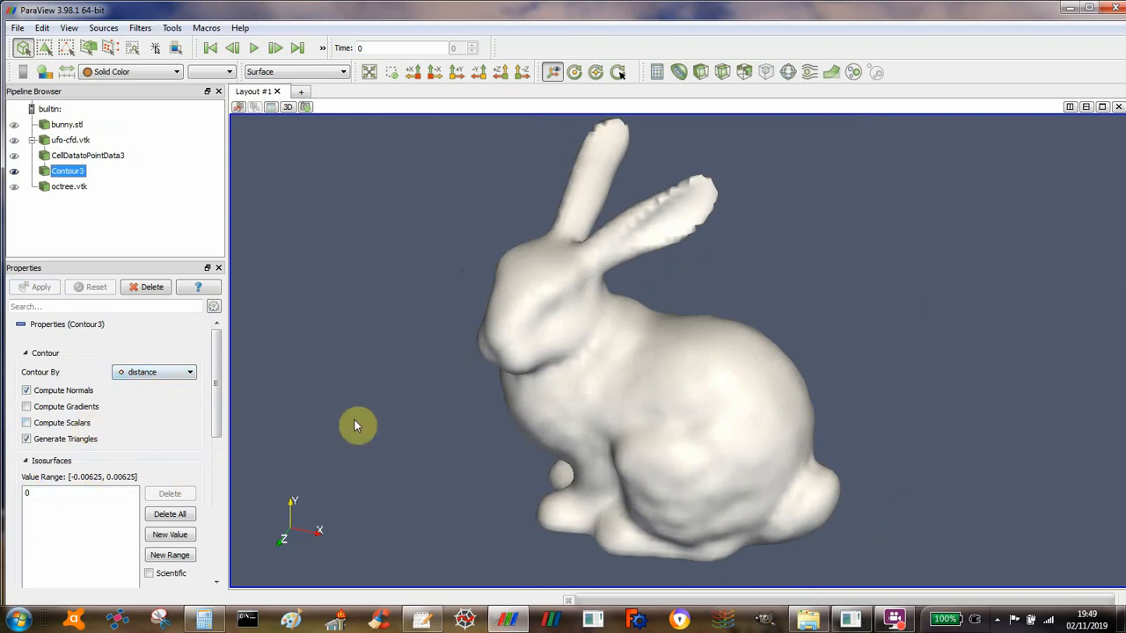
pyautogui.moveTo(485, 294); pyautogui.dragTo(551, 277)
pyautogui.moveTo(551, 370); pyautogui.dragTo(577, 306, button='right')
pyautogui.moveTo(576, 306); pyautogui.dragTo(556, 335)
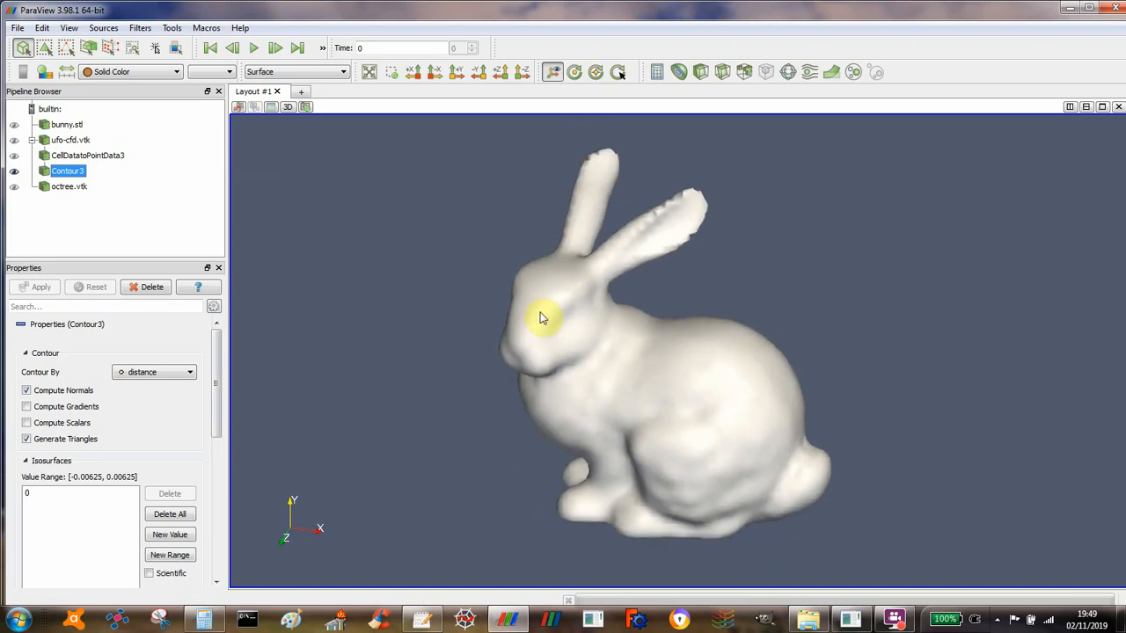
pyautogui.moveTo(393, 246); pyautogui.dragTo(425, 247)
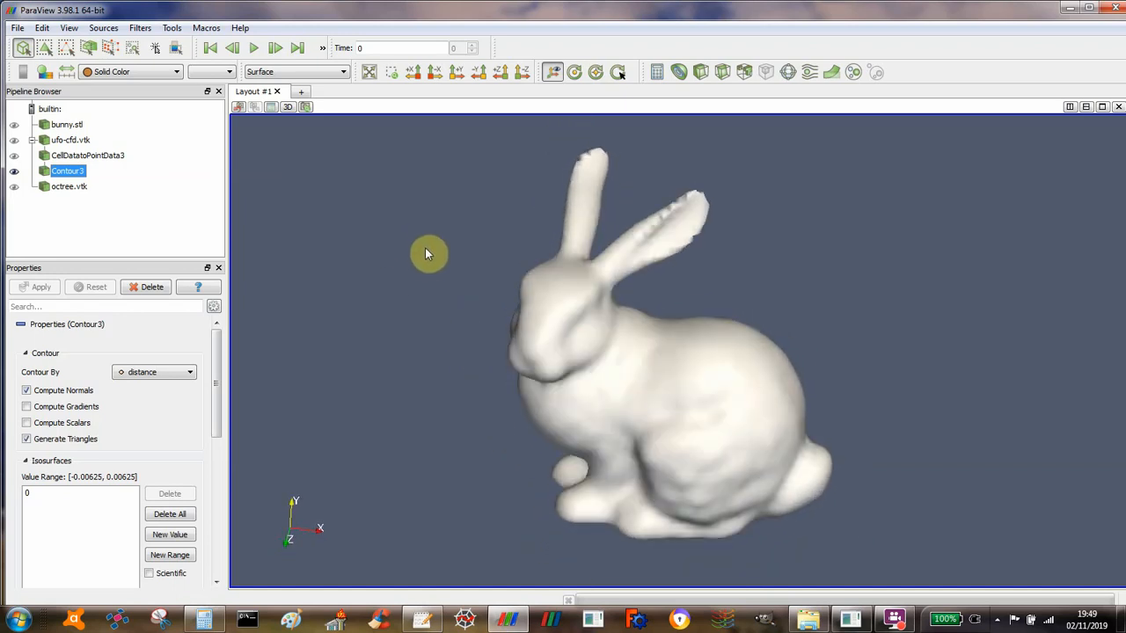
# Repeatedly show and hide bunny.stl over the distance contour to compare both surfaces, leaving bunny.stl hidden
pyautogui.click(13, 124)
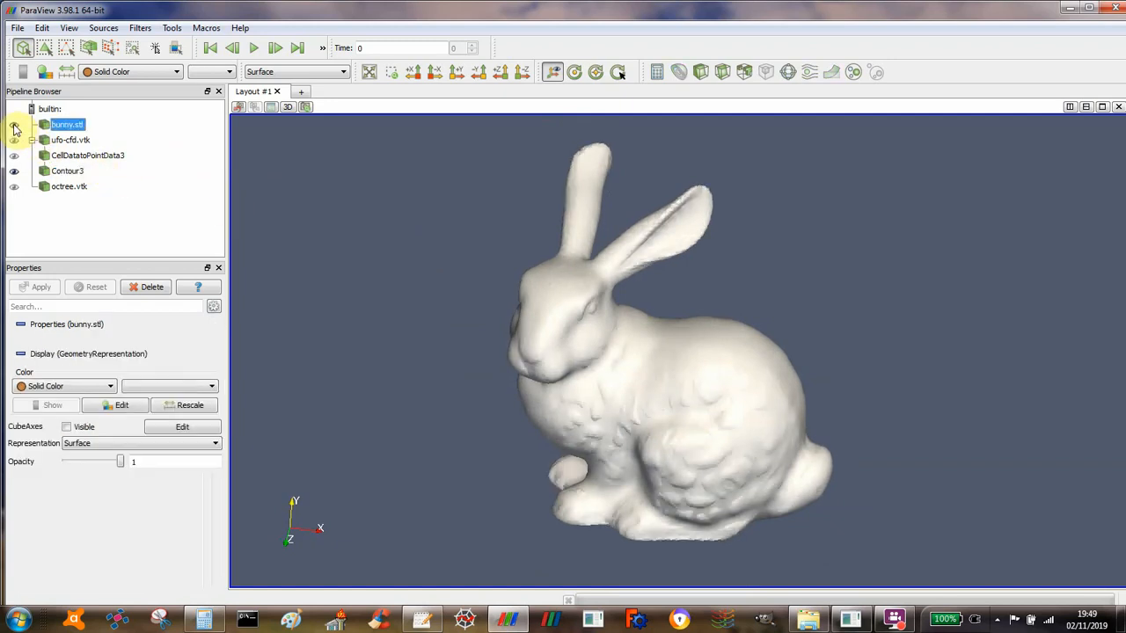
pyautogui.click(14, 124)
pyautogui.click(13, 124)
pyautogui.click(13, 124)
pyautogui.click(13, 124)
pyautogui.click(13, 124)
pyautogui.click(13, 124)
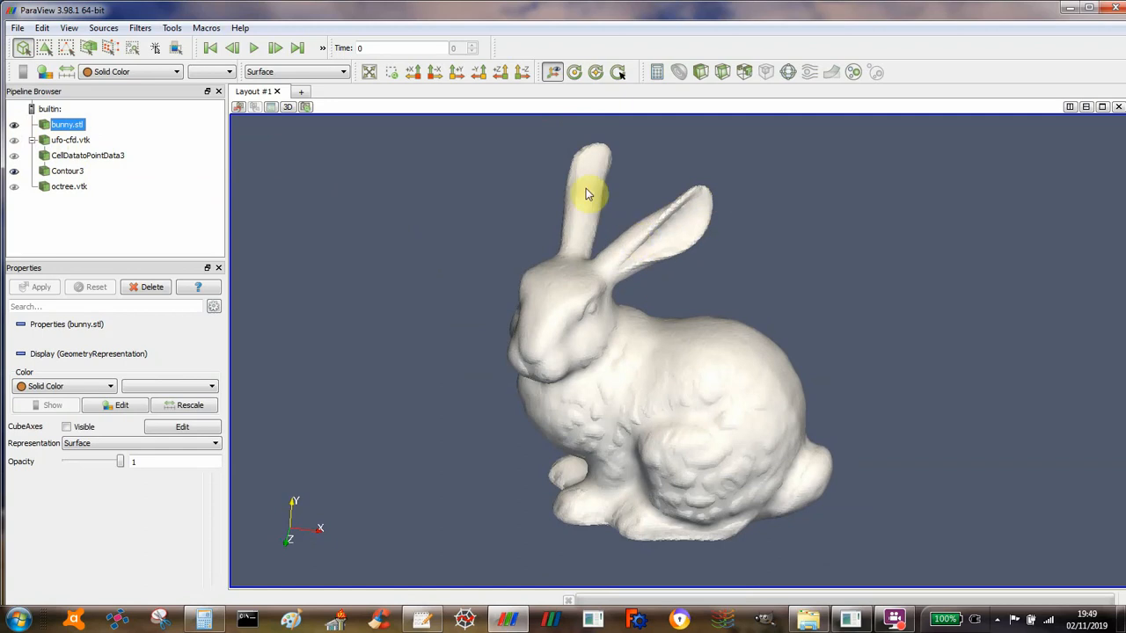
pyautogui.click(15, 126)
pyautogui.click(14, 126)
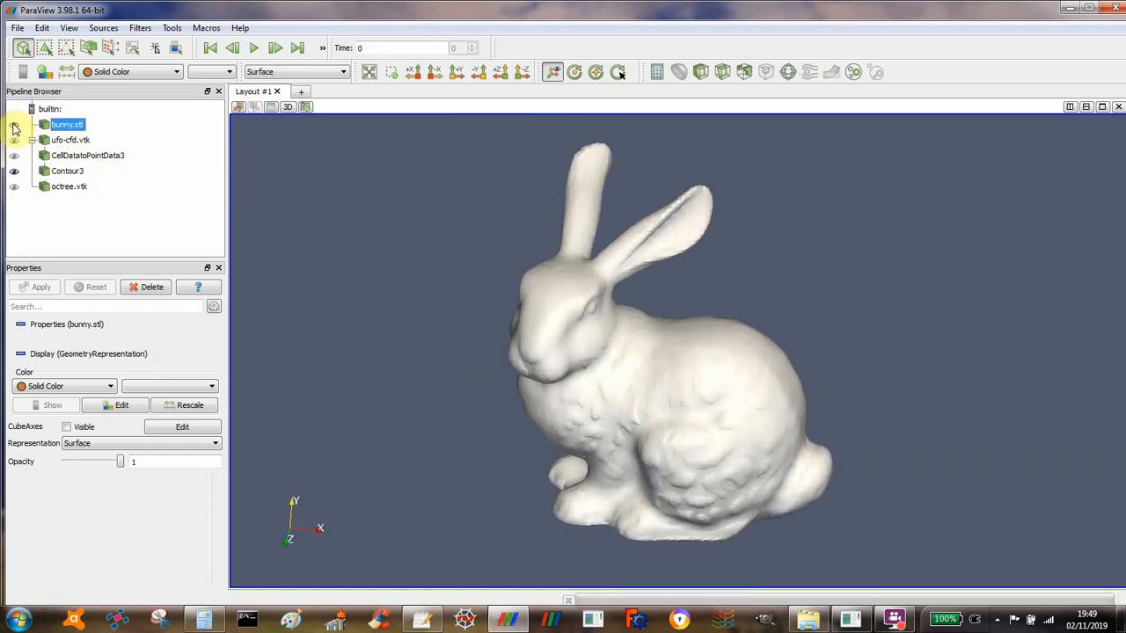
pyautogui.click(14, 126)
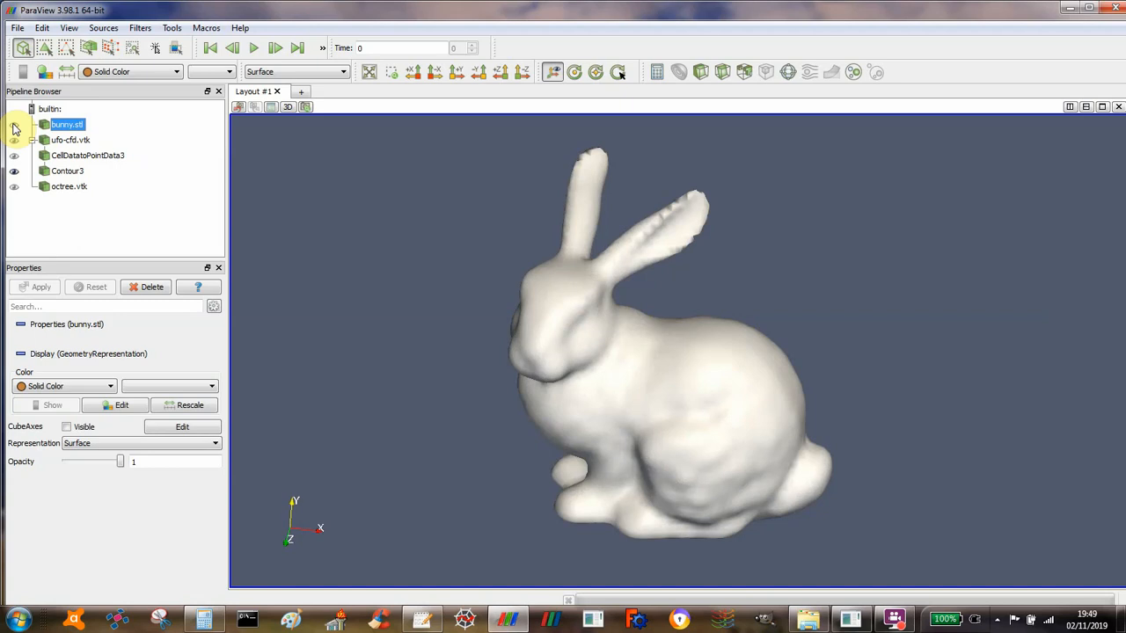
pyautogui.click(15, 126)
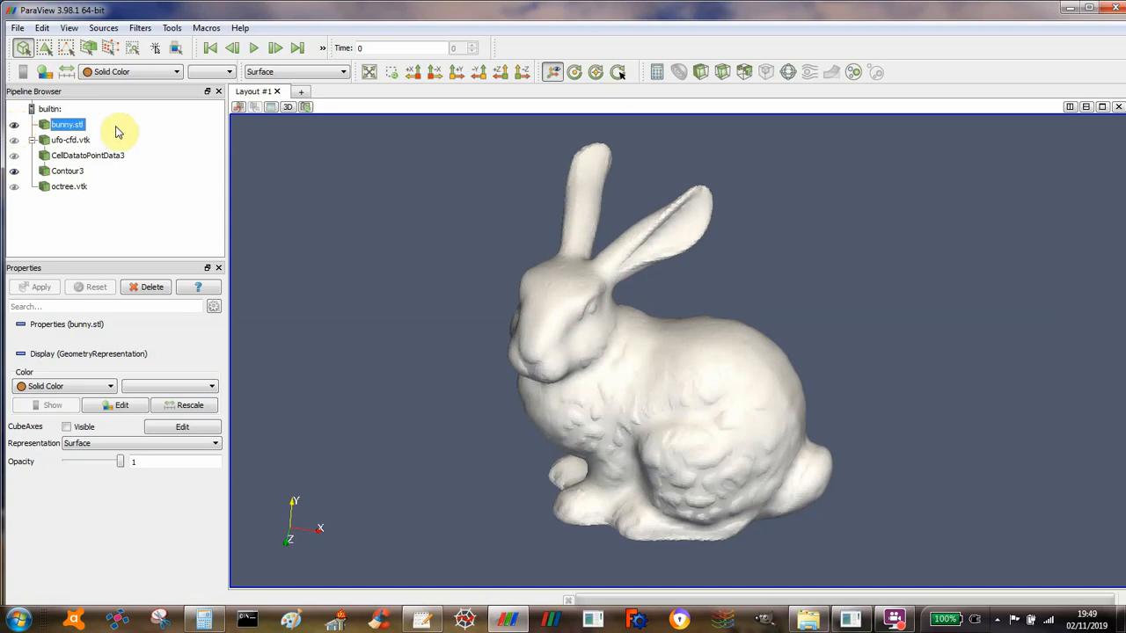
pyautogui.click(14, 126)
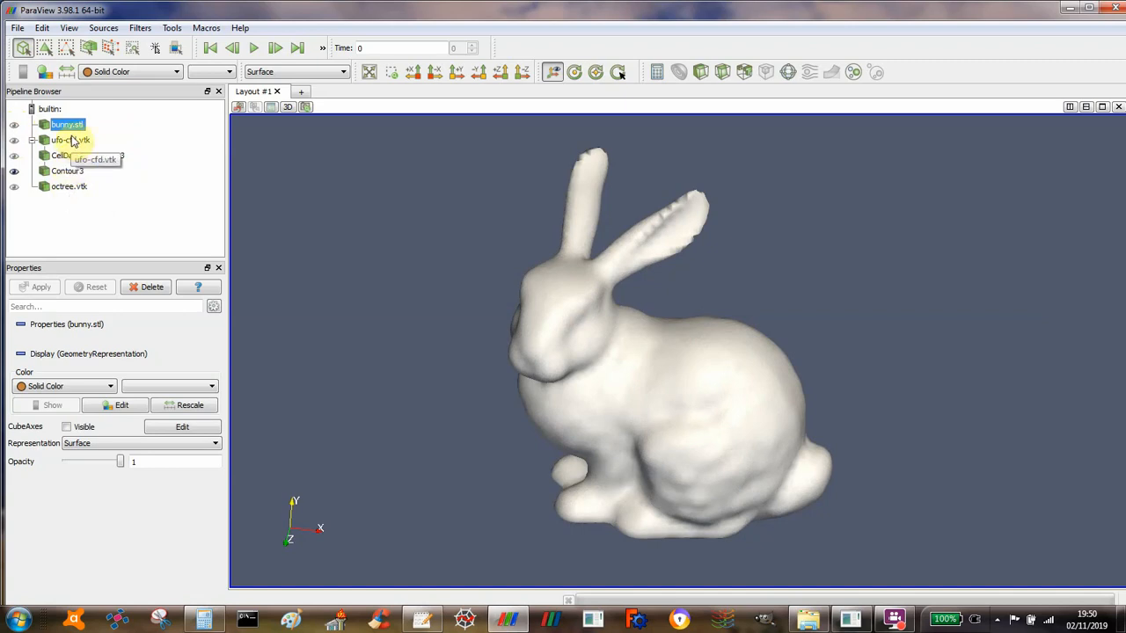
# Delete the contour and the cell-data-to-point-data filter made from ufo-cfd.vtk
pyautogui.click(68, 171)
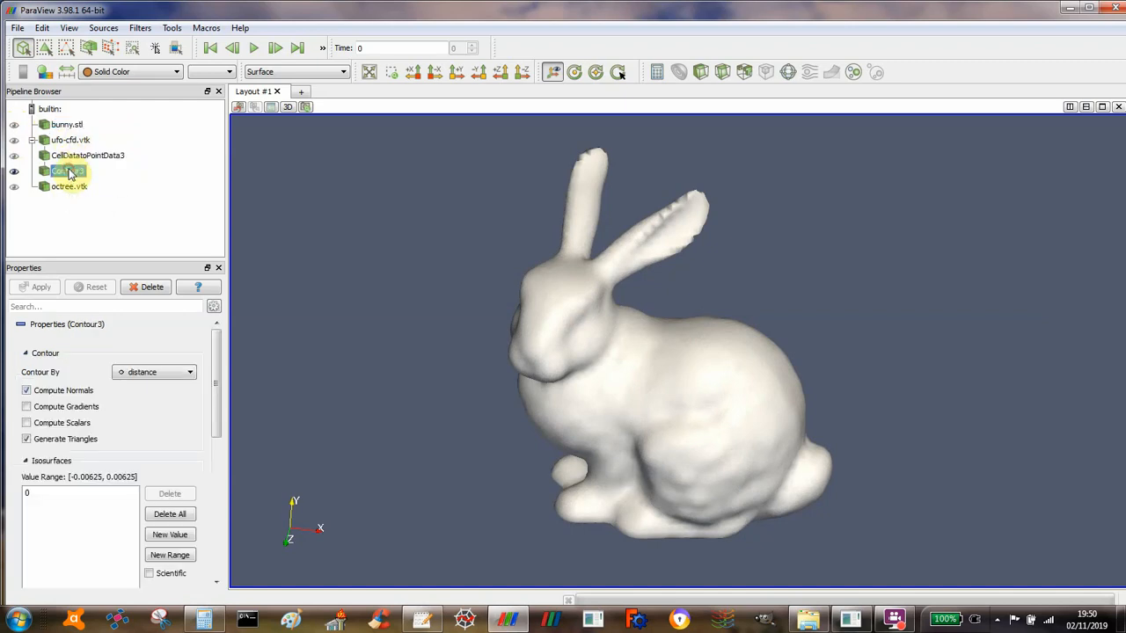
pyautogui.click(147, 288)
pyautogui.click(147, 289)
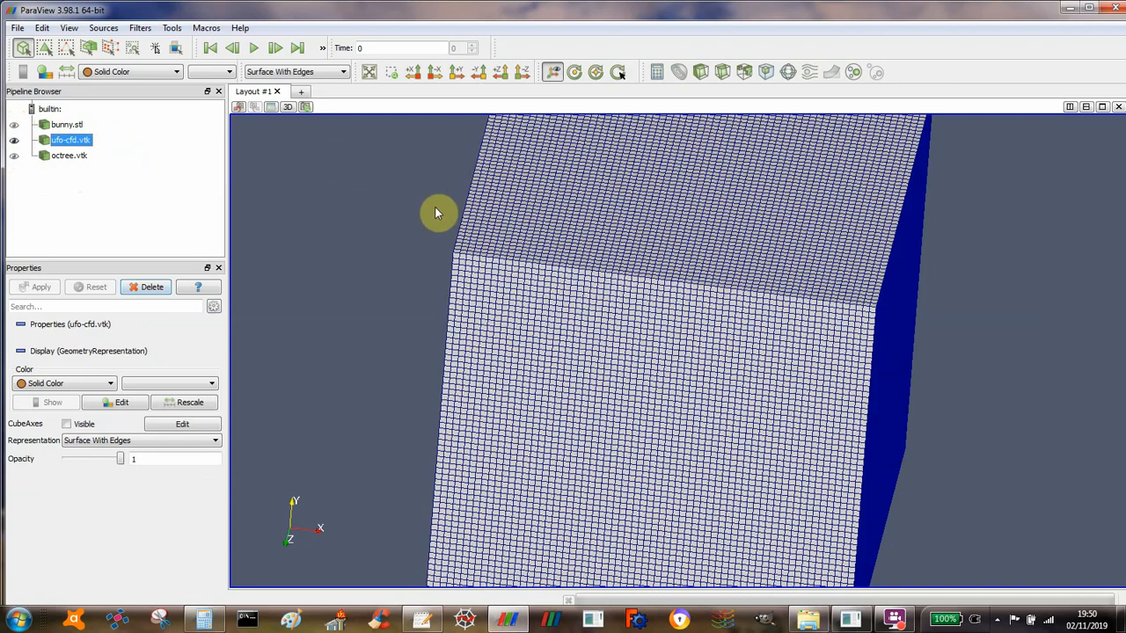
# Show octree.vtk in the view and hide ufo-cfd.vtk
pyautogui.moveTo(403, 187)
pyautogui.mouseDown()
pyautogui.moveTo(404, 198)
pyautogui.moveTo(381, 190)
pyautogui.mouseUp()
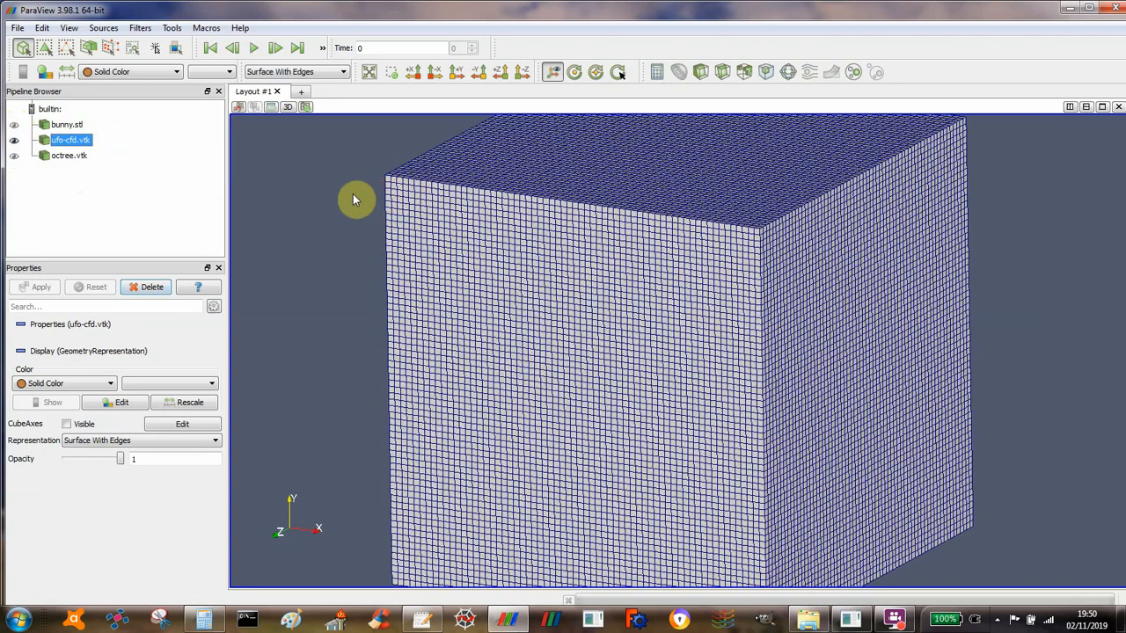
pyautogui.click(13, 155)
pyautogui.click(14, 140)
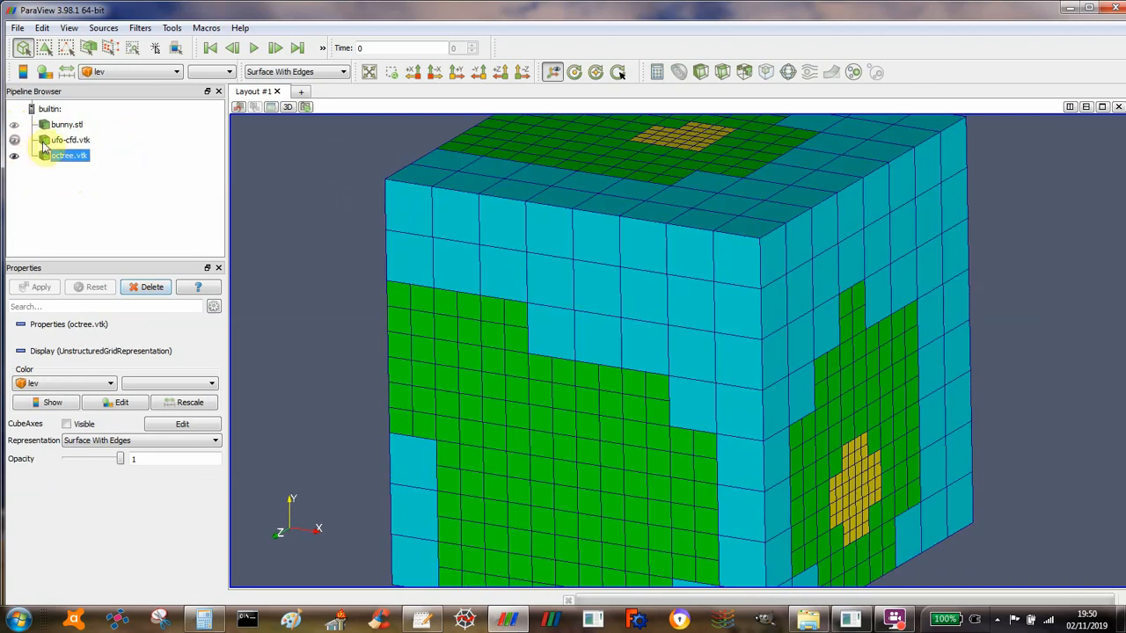
# Slice octree.vtk with a plane normal to Z and view the slice straight along the -Z direction
pyautogui.scroll(-5, 563, 164)
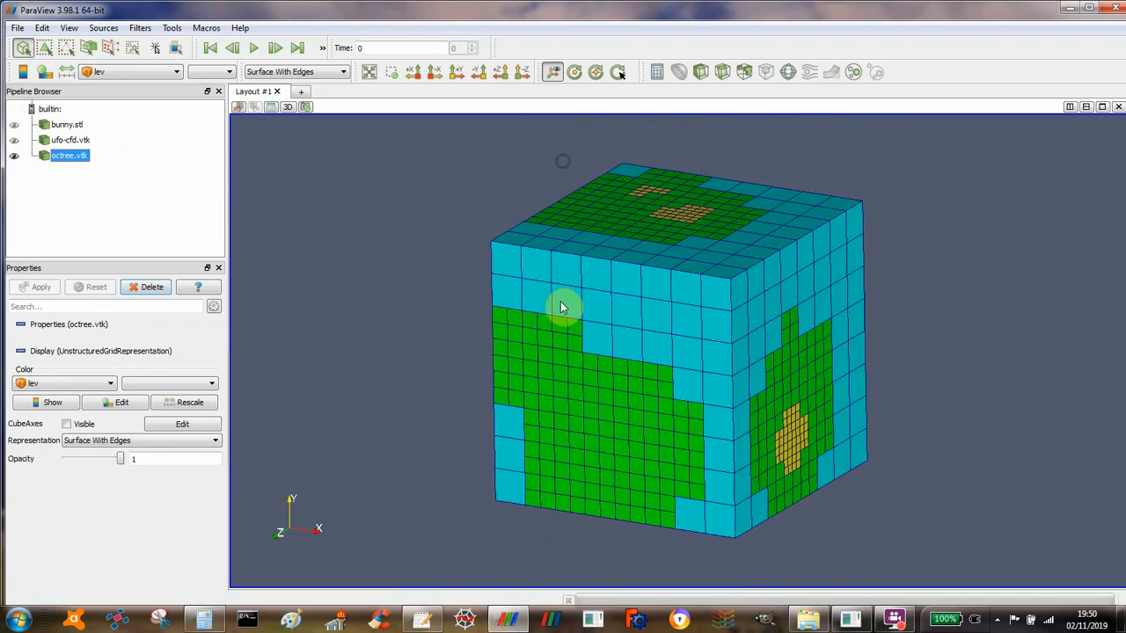
pyautogui.moveTo(563, 305); pyautogui.dragTo(534, 233)
pyautogui.click(722, 71)
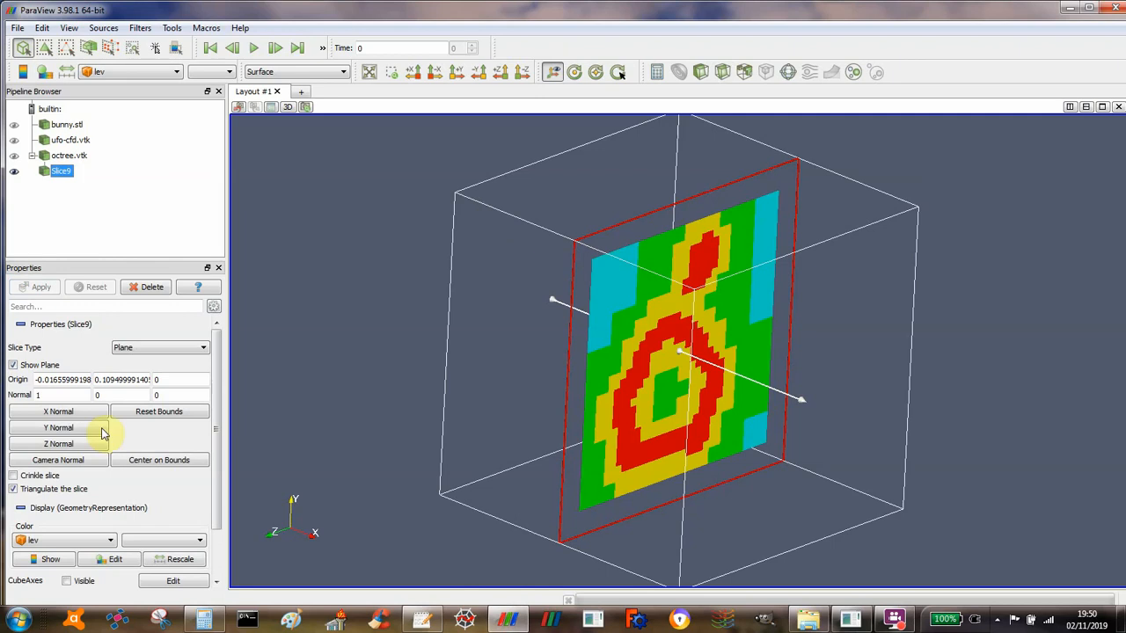
pyautogui.click(92, 447)
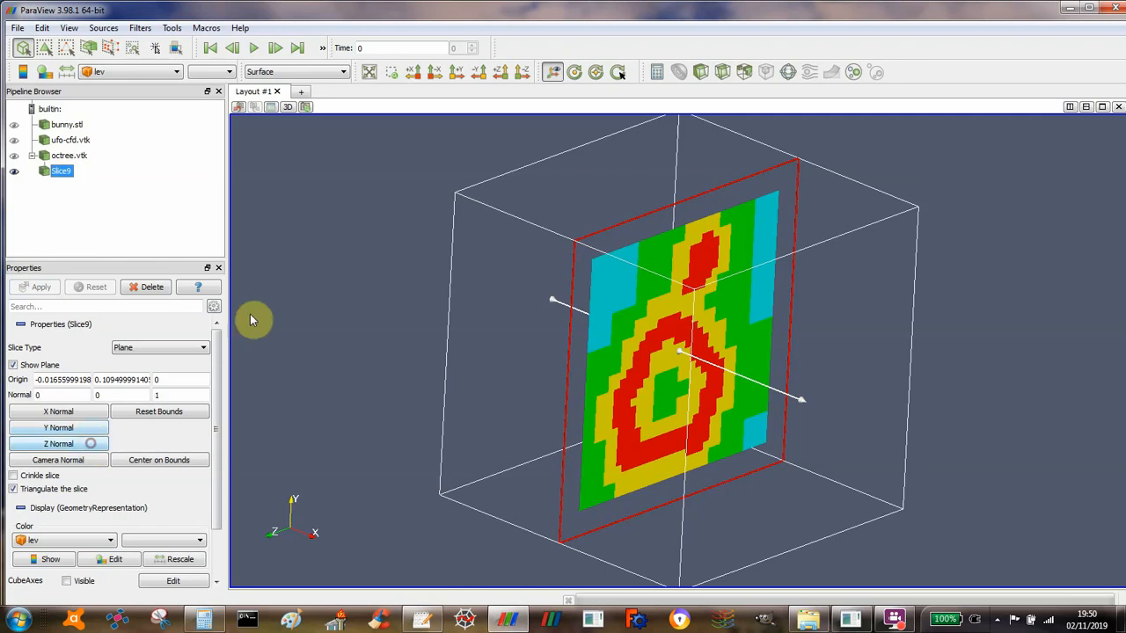
pyautogui.click(521, 71)
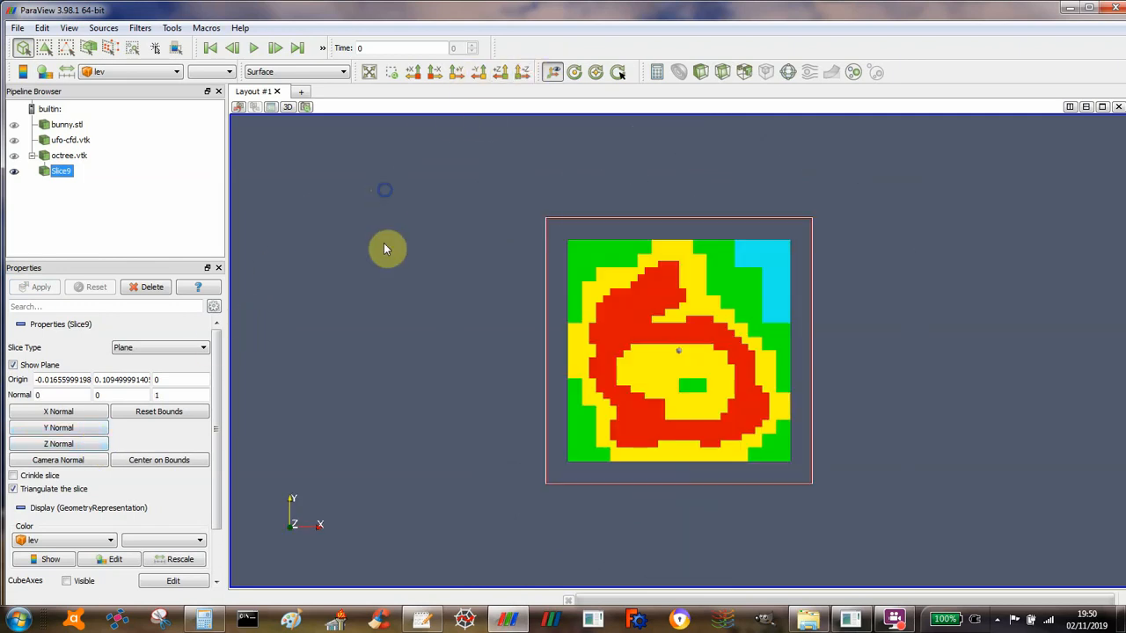
# Hide the slice plane outline, display the octree.vtk slice as Surface With Edges, and turn off triangulation of the slice
pyautogui.scroll(3, 377, 294)
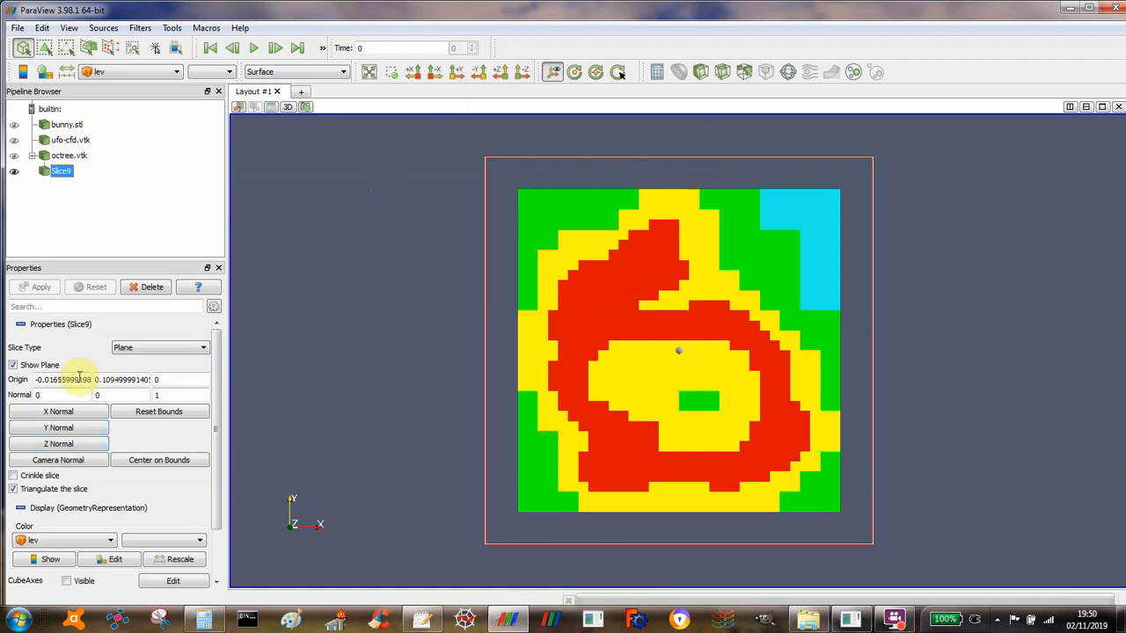
pyautogui.click(36, 367)
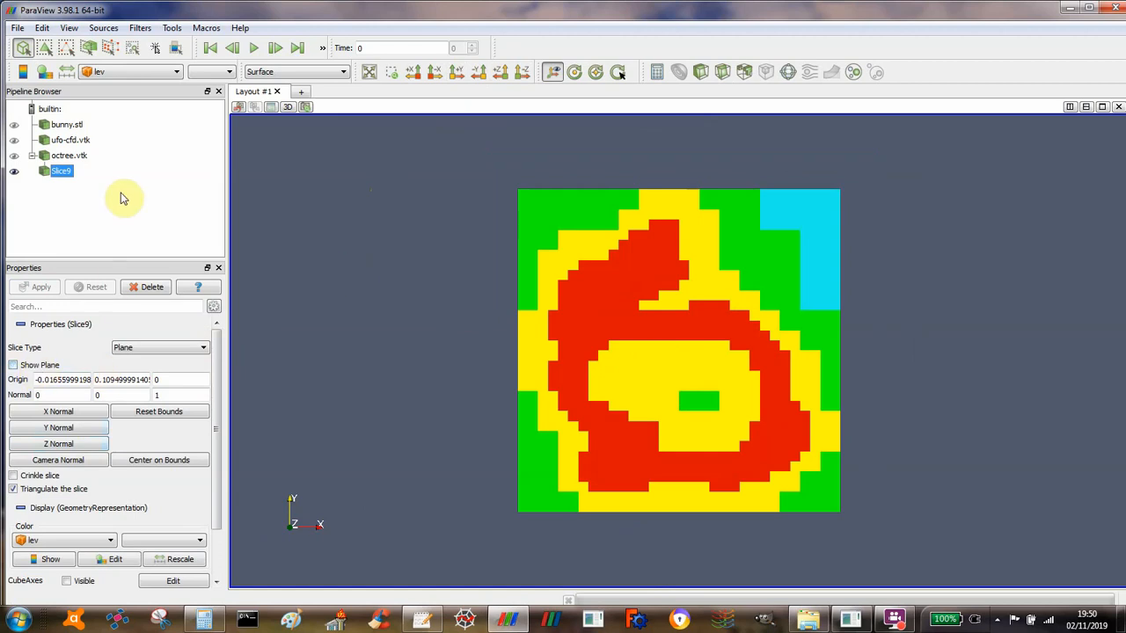
pyautogui.click(259, 73)
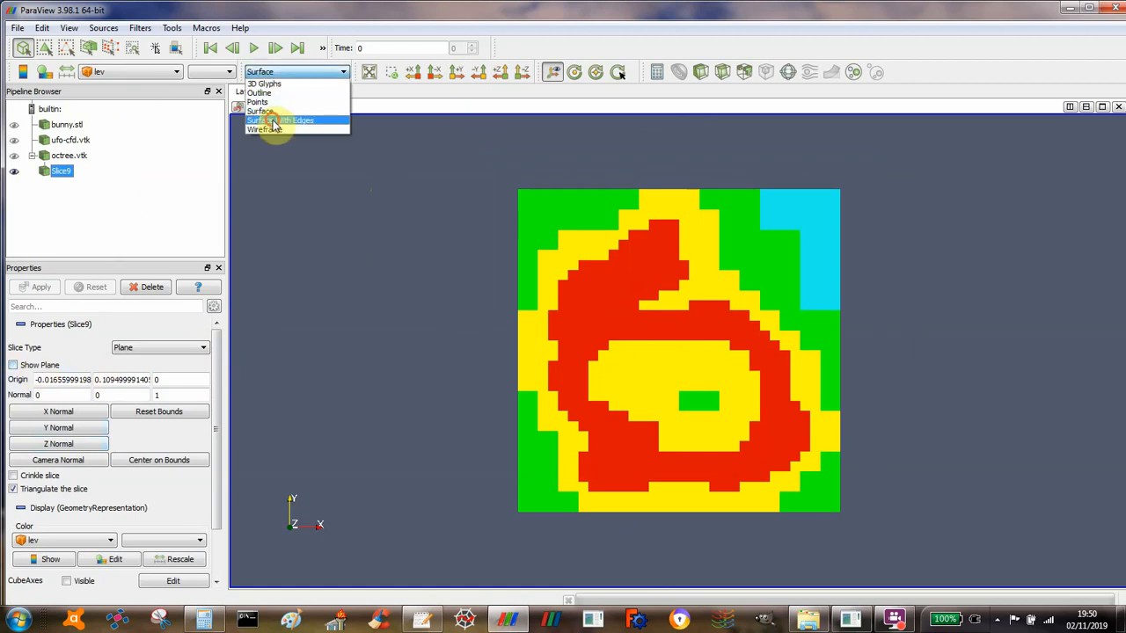
pyautogui.click(269, 116)
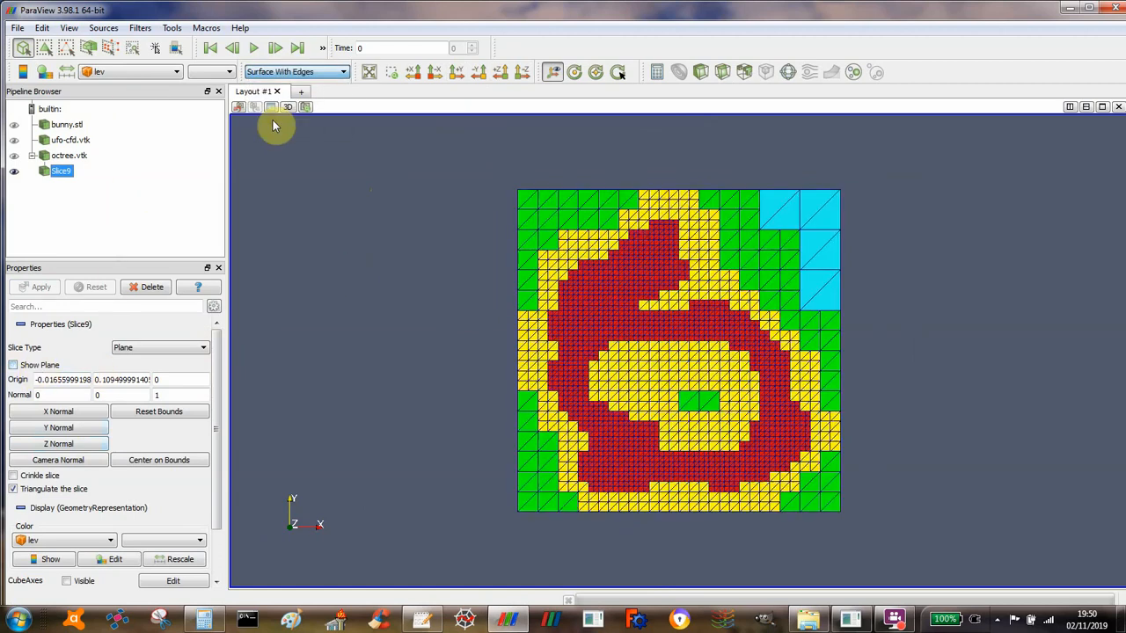
pyautogui.click(24, 489)
pyautogui.scroll(2, 412, 260)
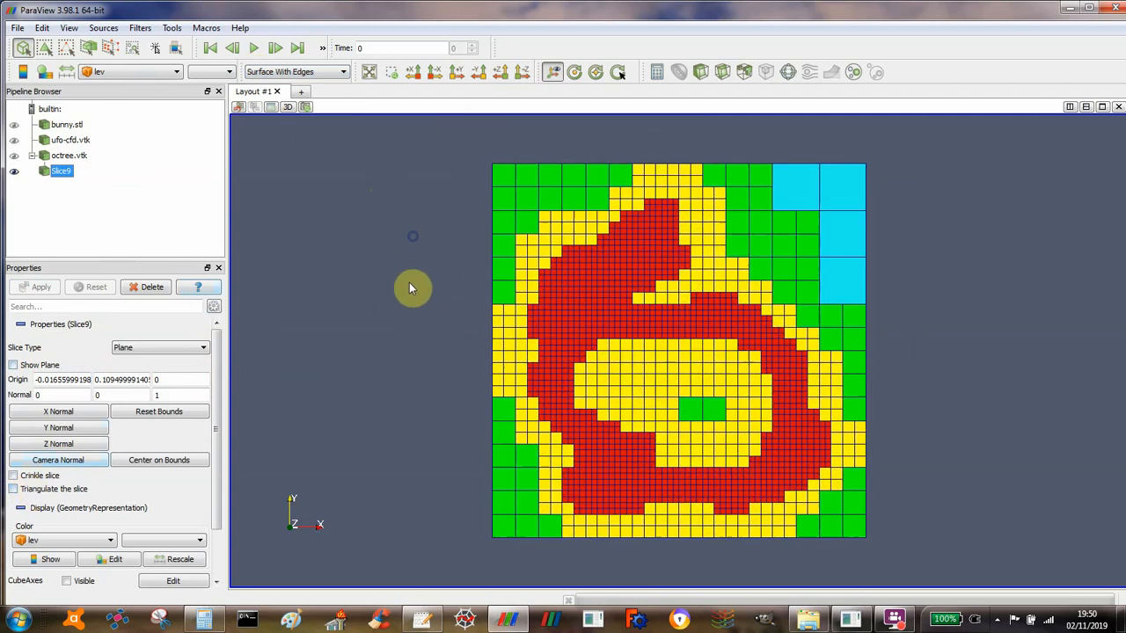
# Show the colour legend for the octree.vtk slice and colour the slice by lcd
pyautogui.click(43, 74)
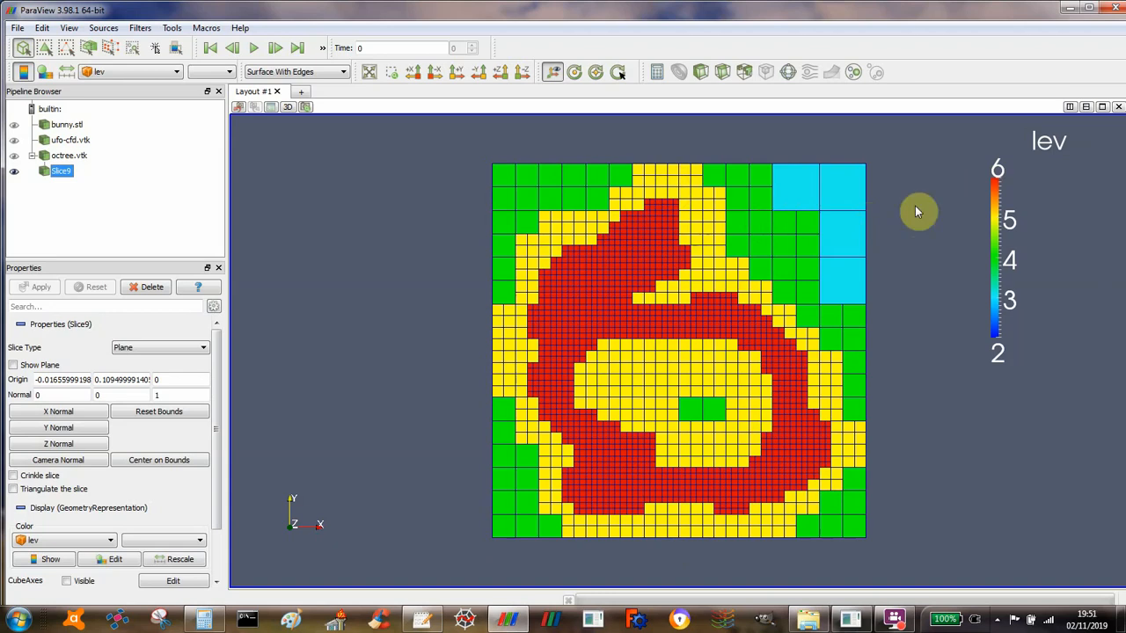
pyautogui.click(127, 72)
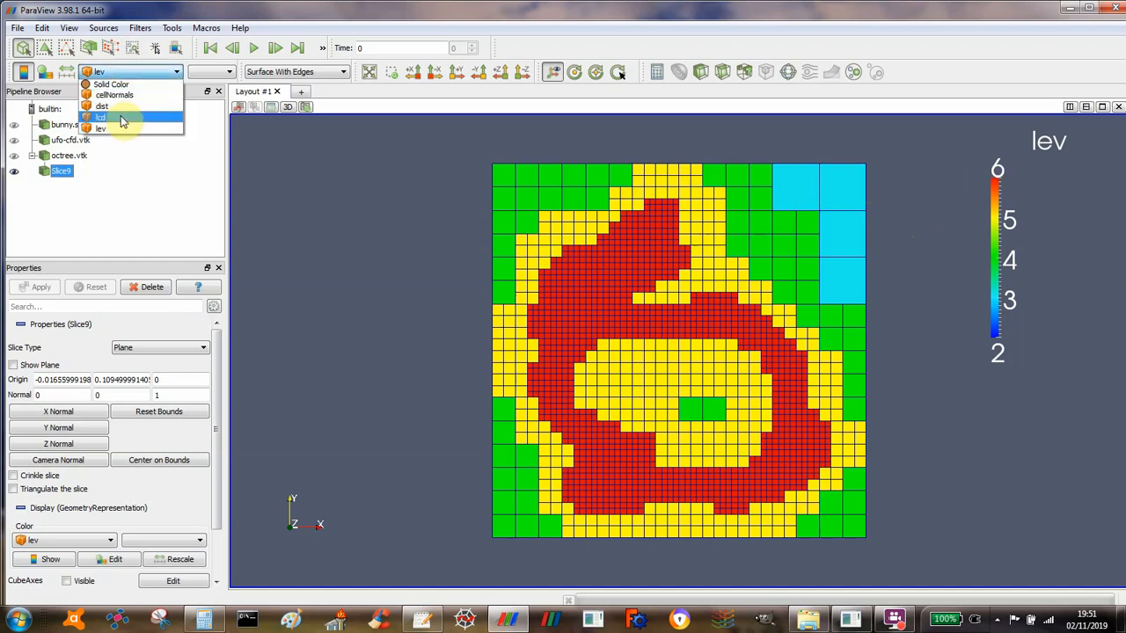
pyautogui.click(119, 117)
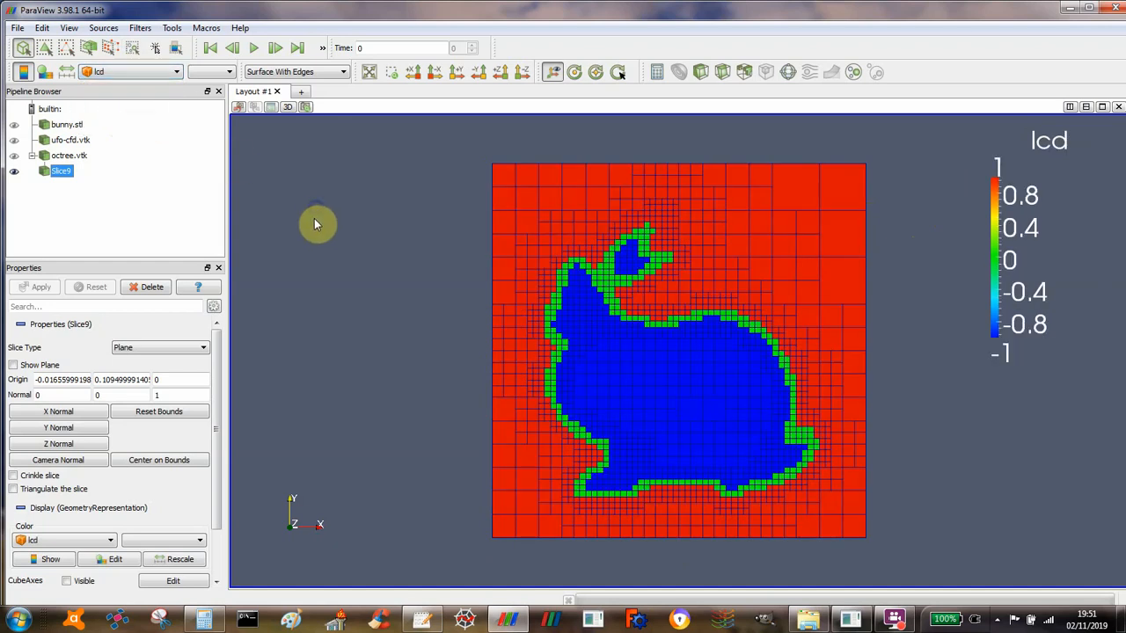
pyautogui.scroll(2, 314, 224)
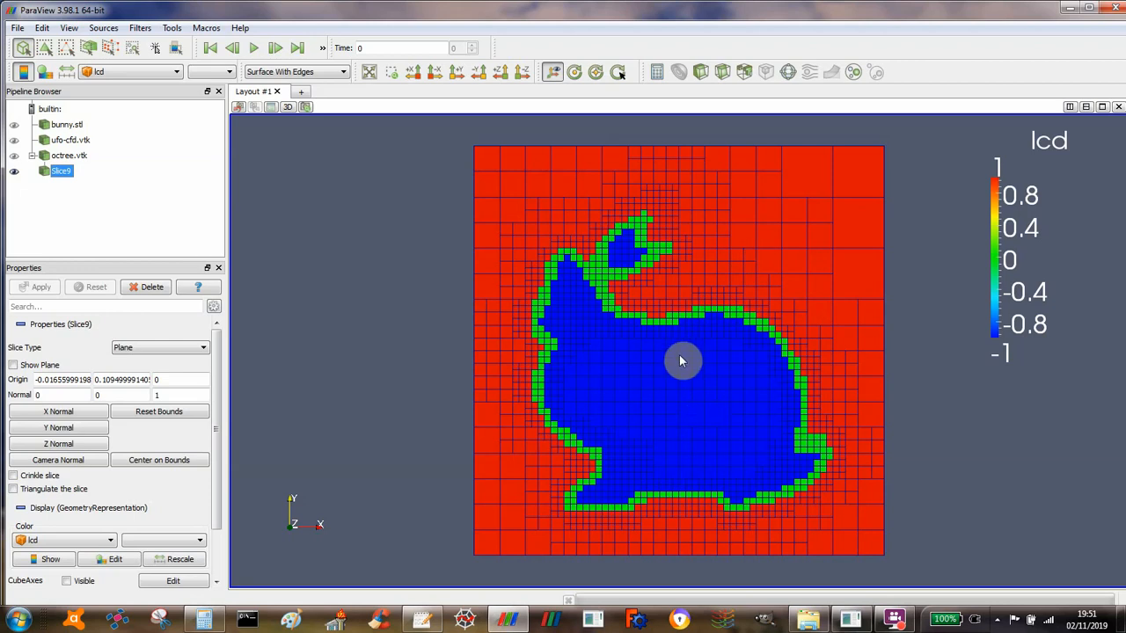
pyautogui.click(739, 303)
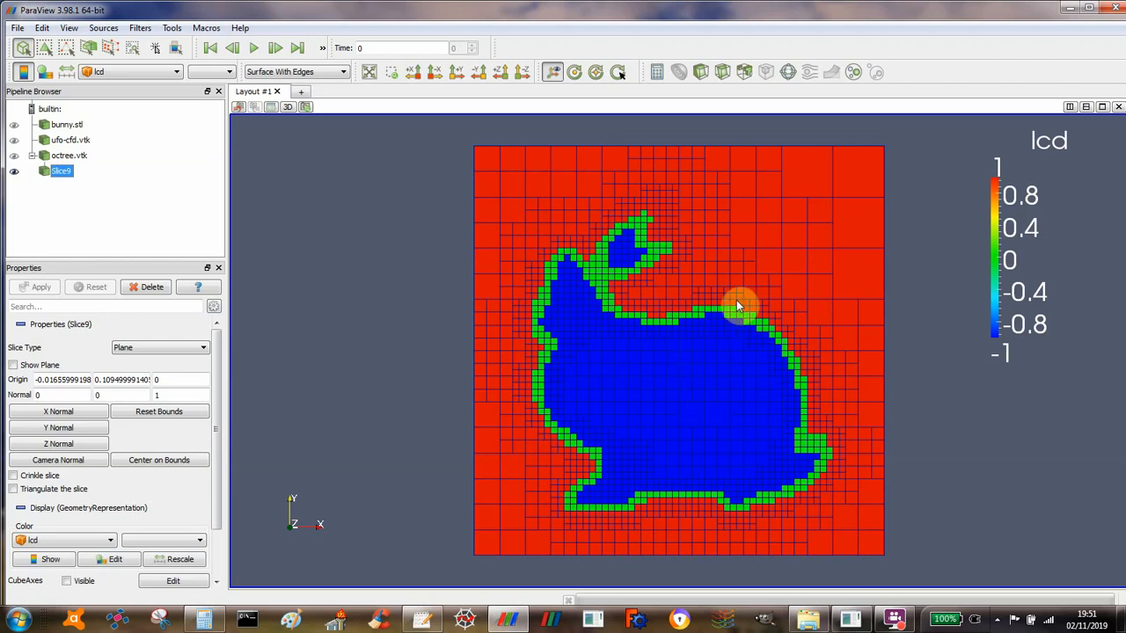
# Colour the octree.vtk slice by dist to inspect the distance field, and delete the slice
pyautogui.click(121, 72)
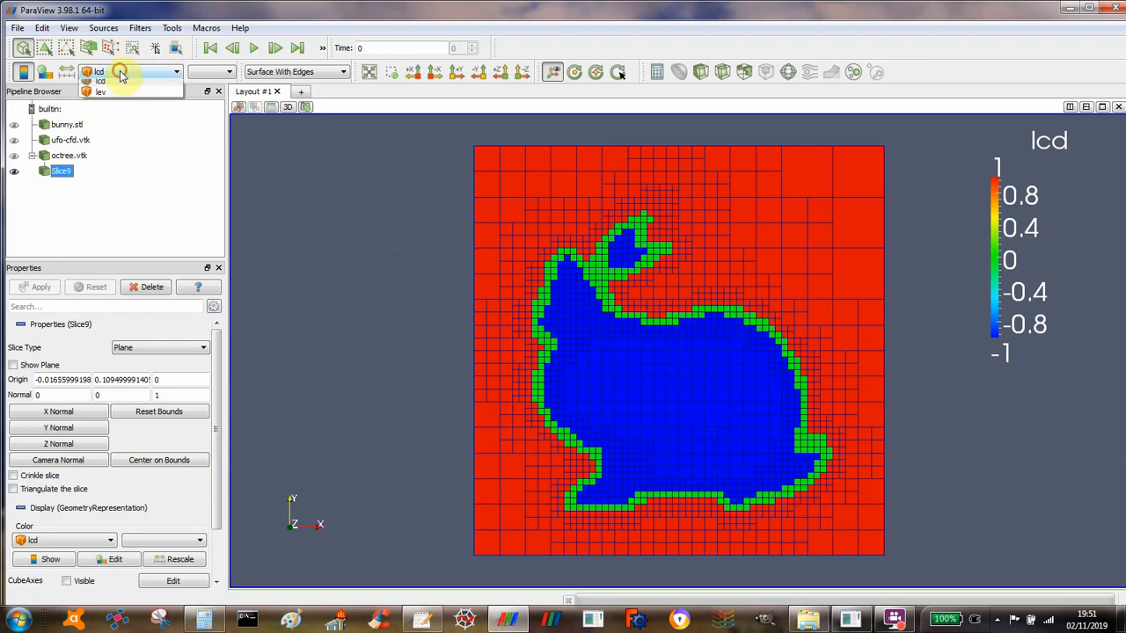
pyautogui.click(118, 103)
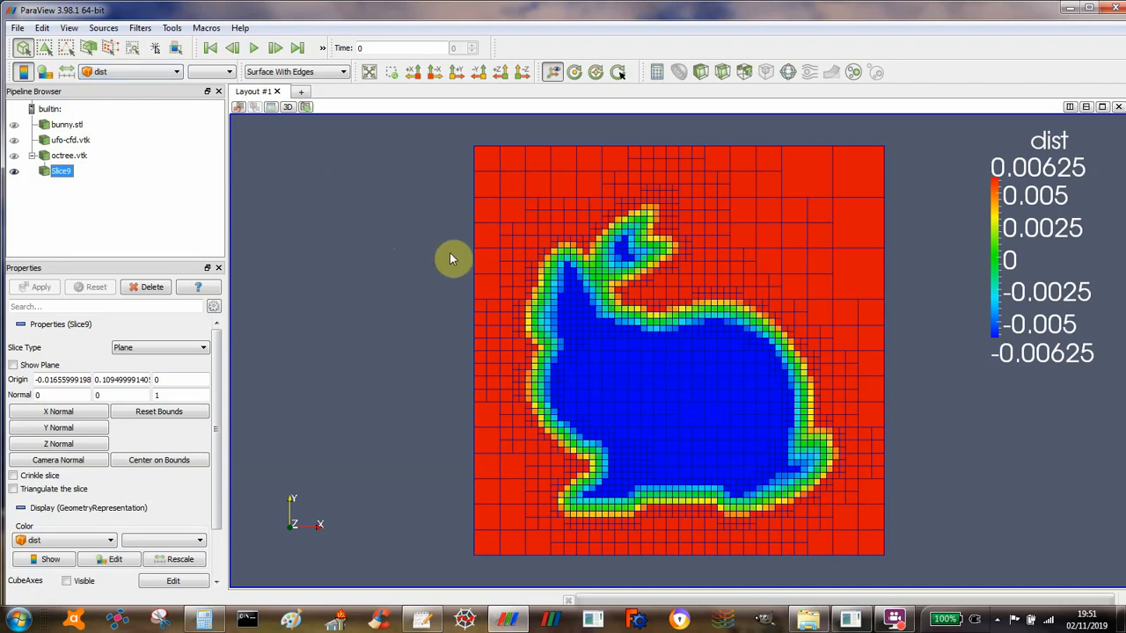
pyautogui.click(129, 74)
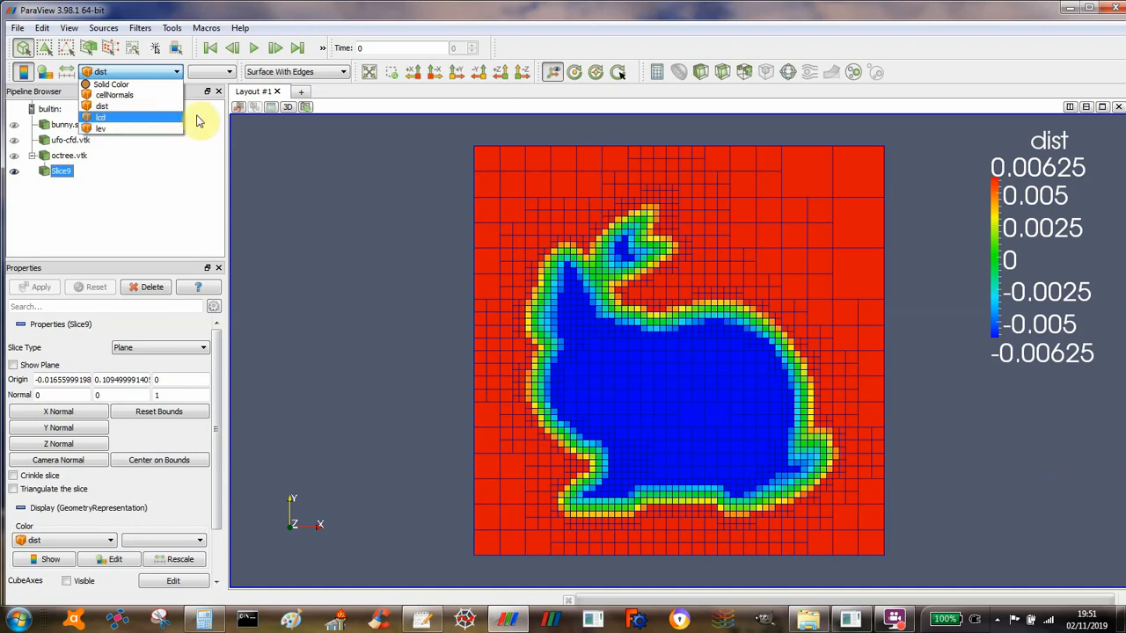
pyautogui.click(151, 288)
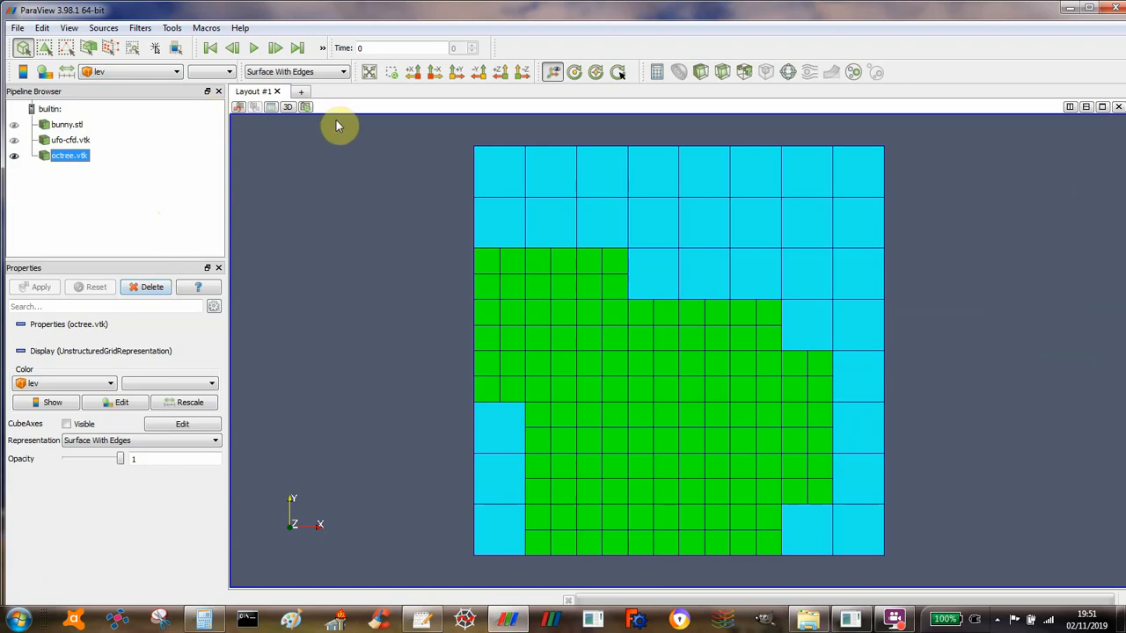
# Threshold octree.vtk by lcd from -1 to 0 and inspect the extracted cells in 3D
pyautogui.click(745, 74)
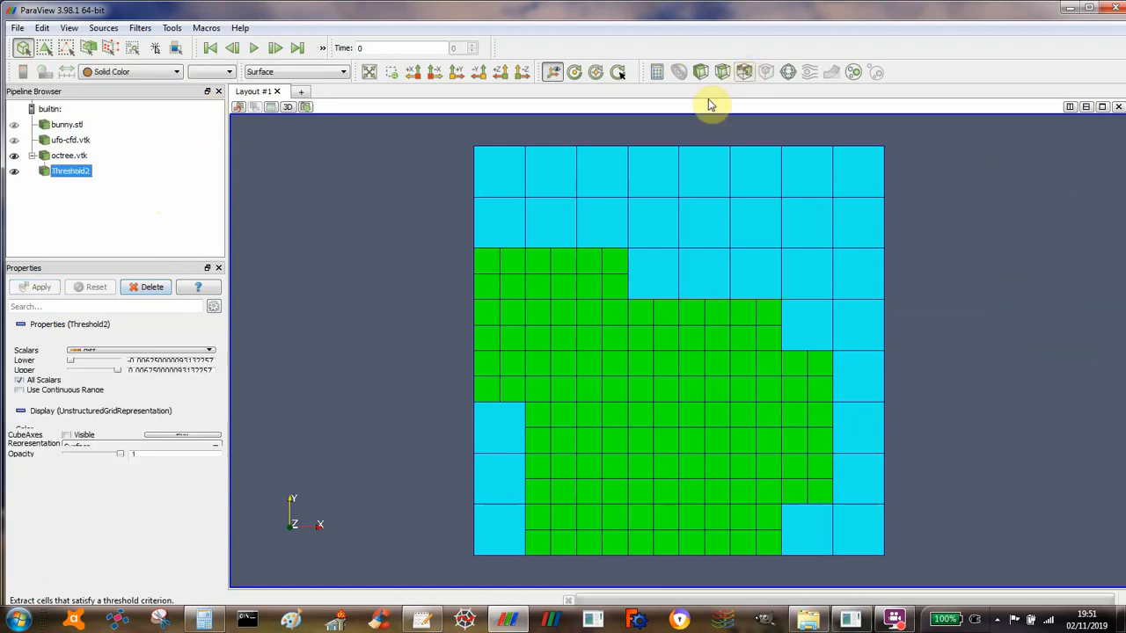
pyautogui.click(163, 355)
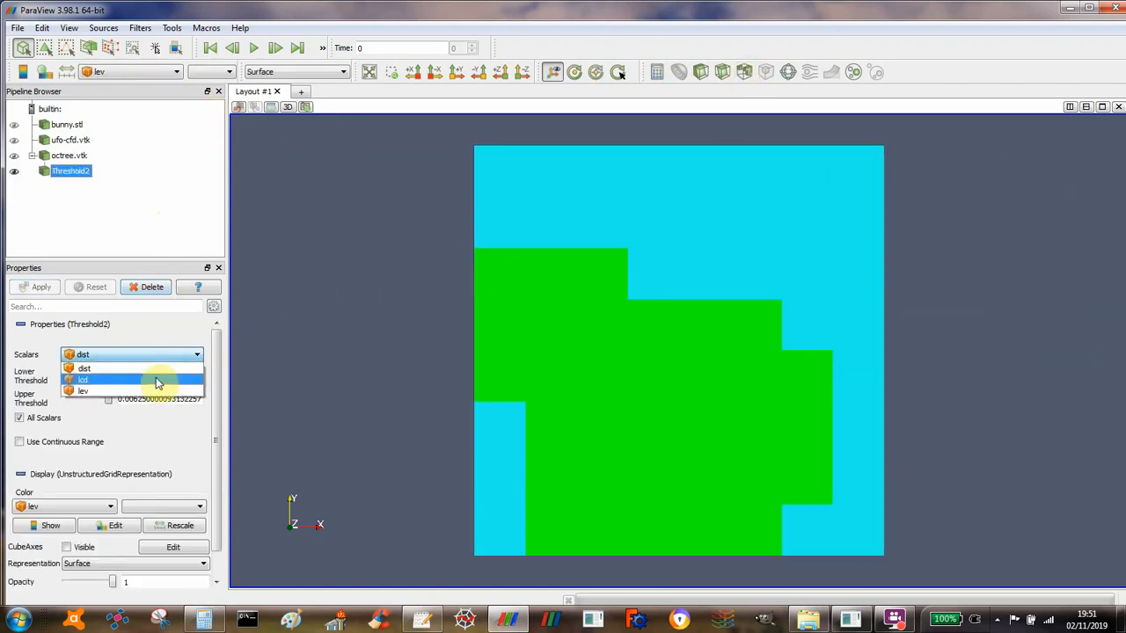
pyautogui.click(156, 378)
pyautogui.click(156, 380)
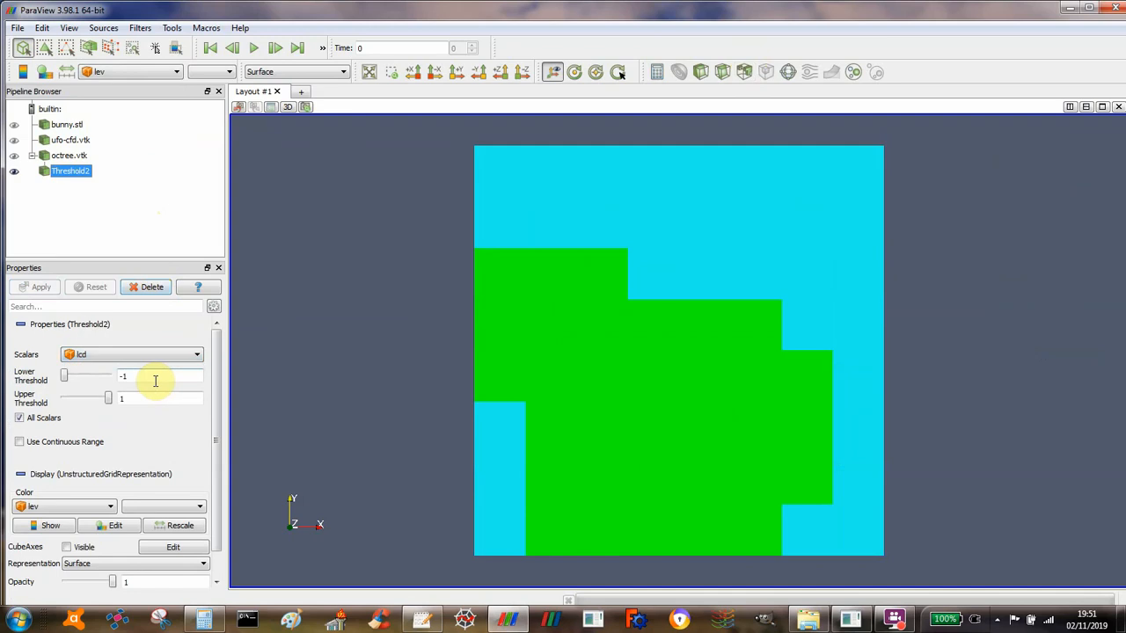
pyautogui.click(137, 398)
pyautogui.press('BackSpace')
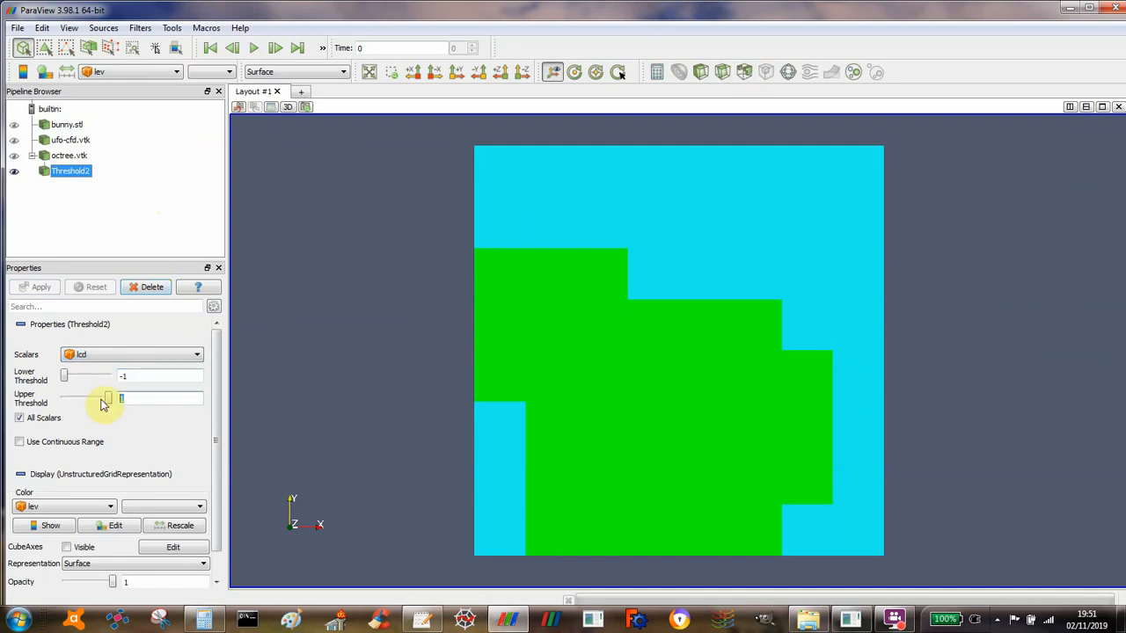
pyautogui.write('0')
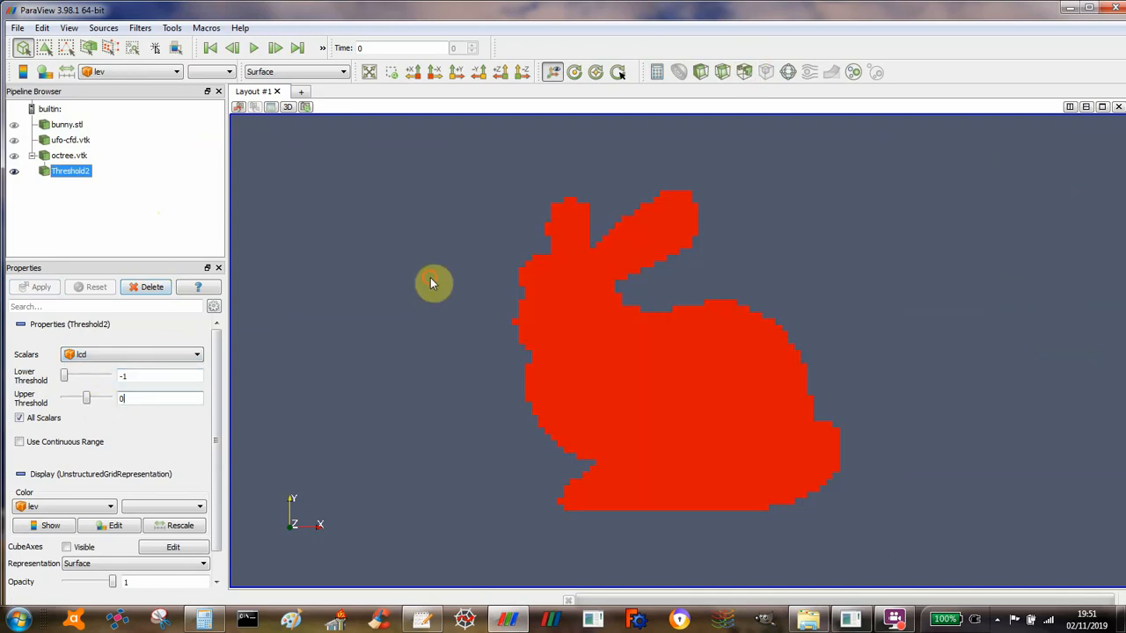
pyautogui.moveTo(430, 277); pyautogui.dragTo(459, 305)
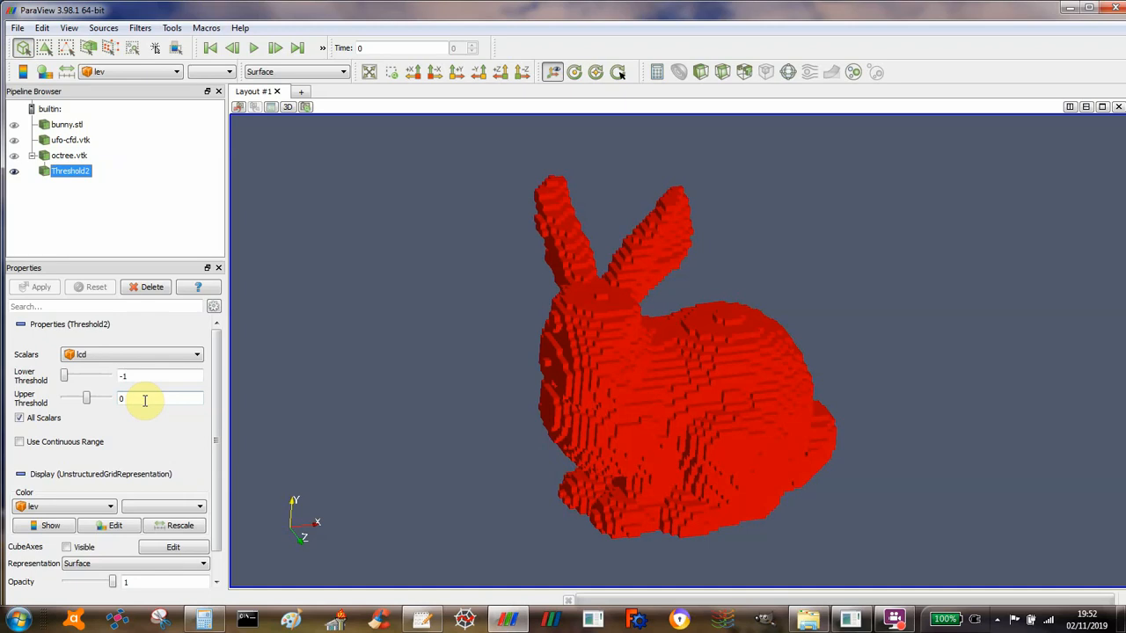
# Delete the threshold and convert the cell data of octree.vtk to point data
pyautogui.click(146, 289)
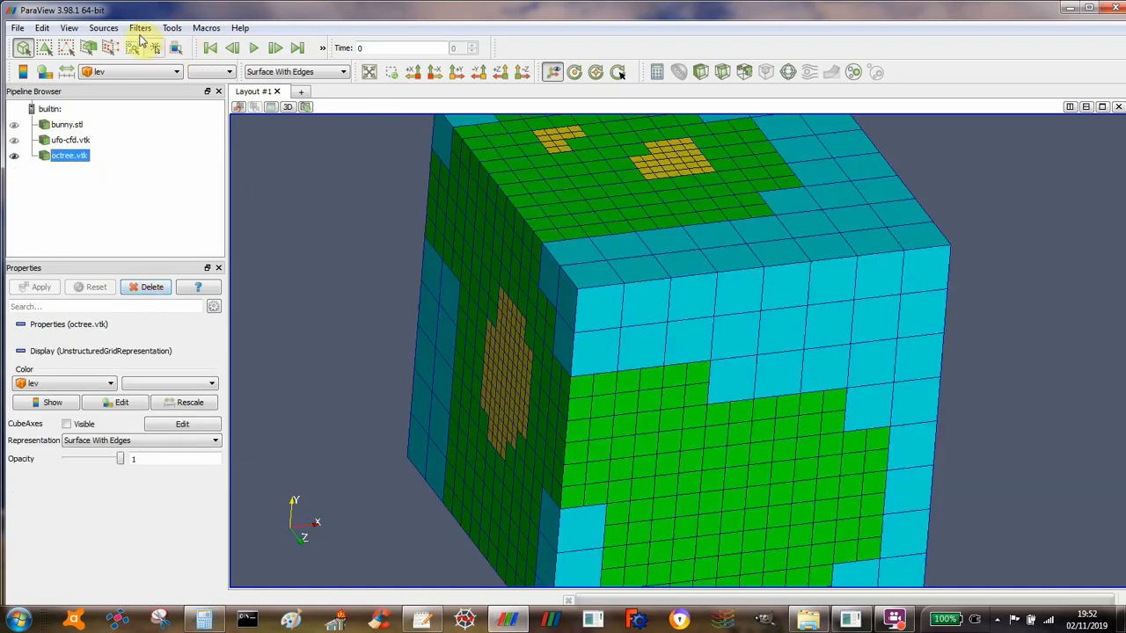
pyautogui.click(141, 29)
pyautogui.moveTo(255, 60)
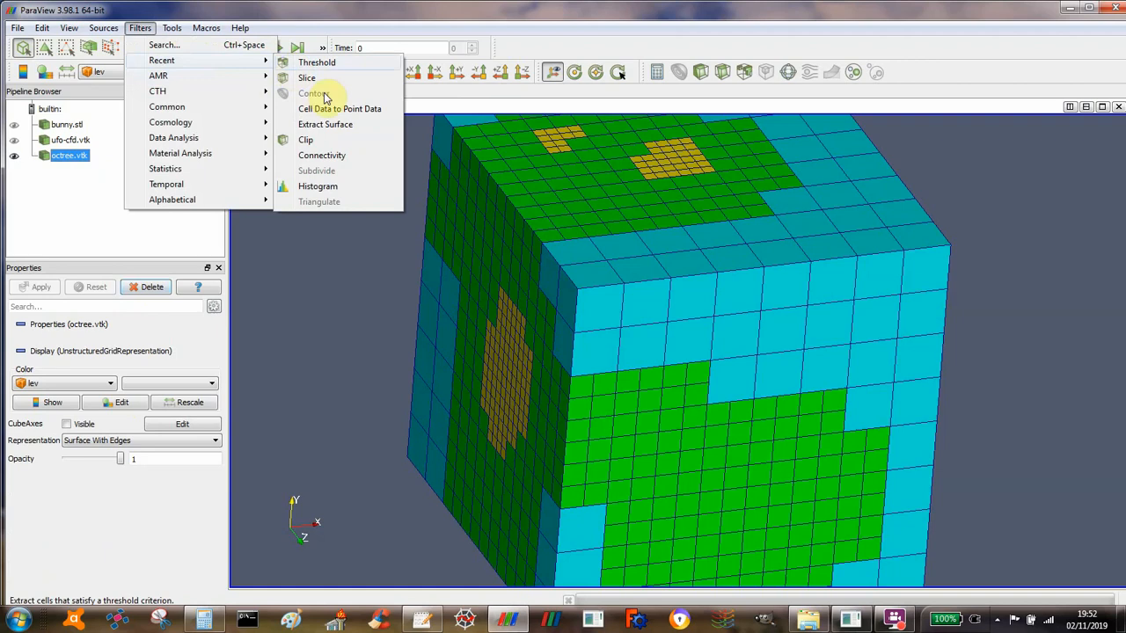
pyautogui.click(327, 109)
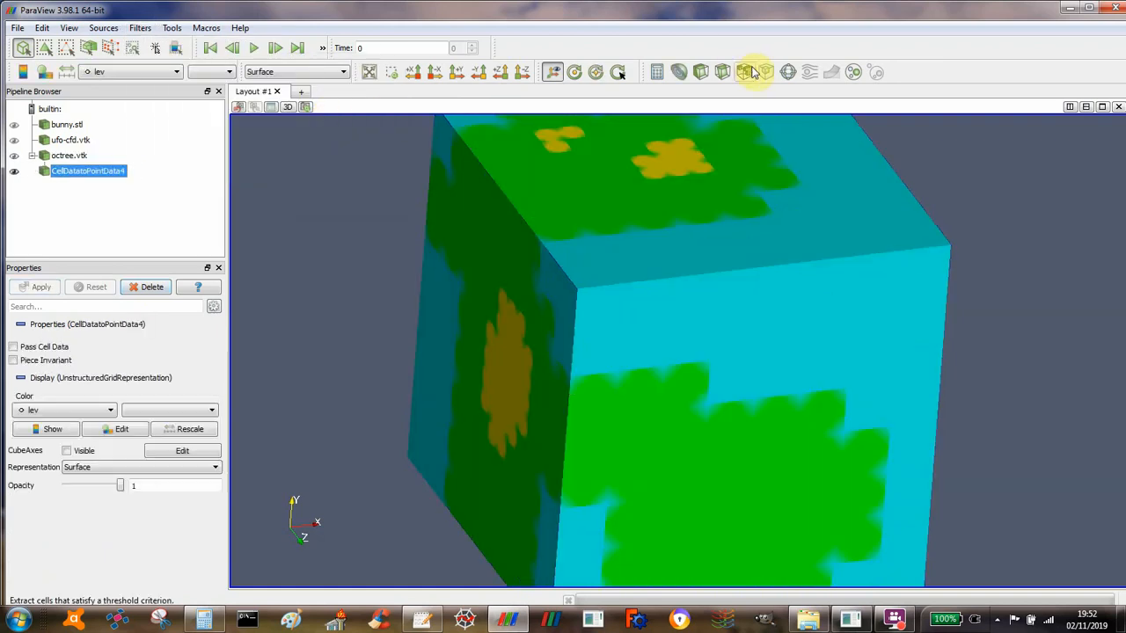
# Contour the converted octree.vtk data by dist with a single isosurface value of 0
pyautogui.click(678, 72)
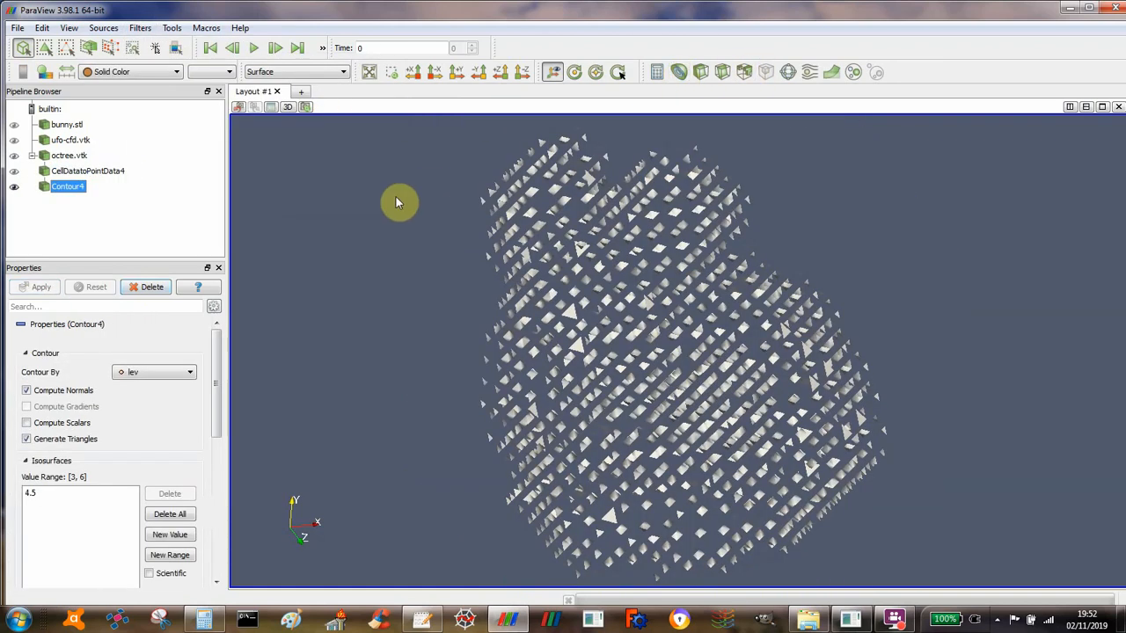
pyautogui.click(152, 373)
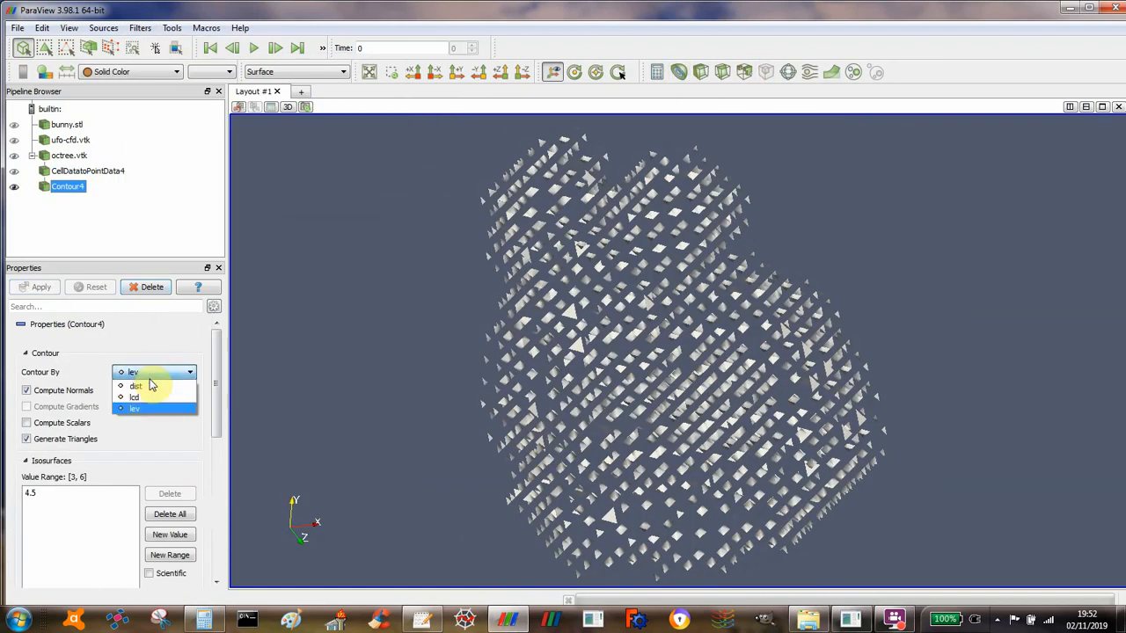
pyautogui.click(147, 387)
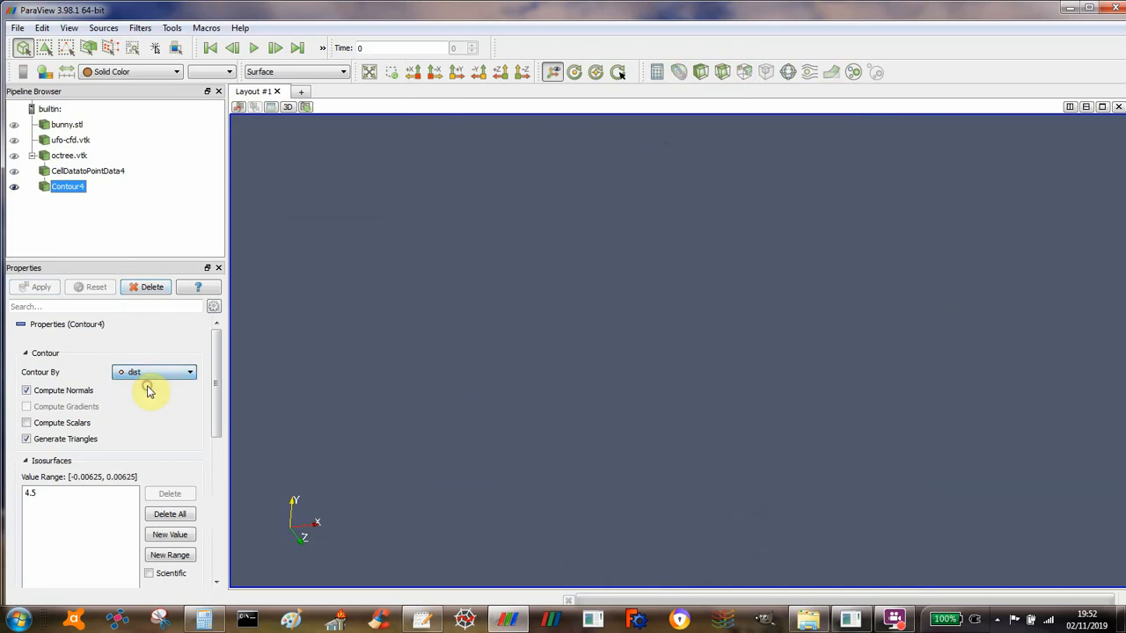
pyautogui.doubleClick(37, 493)
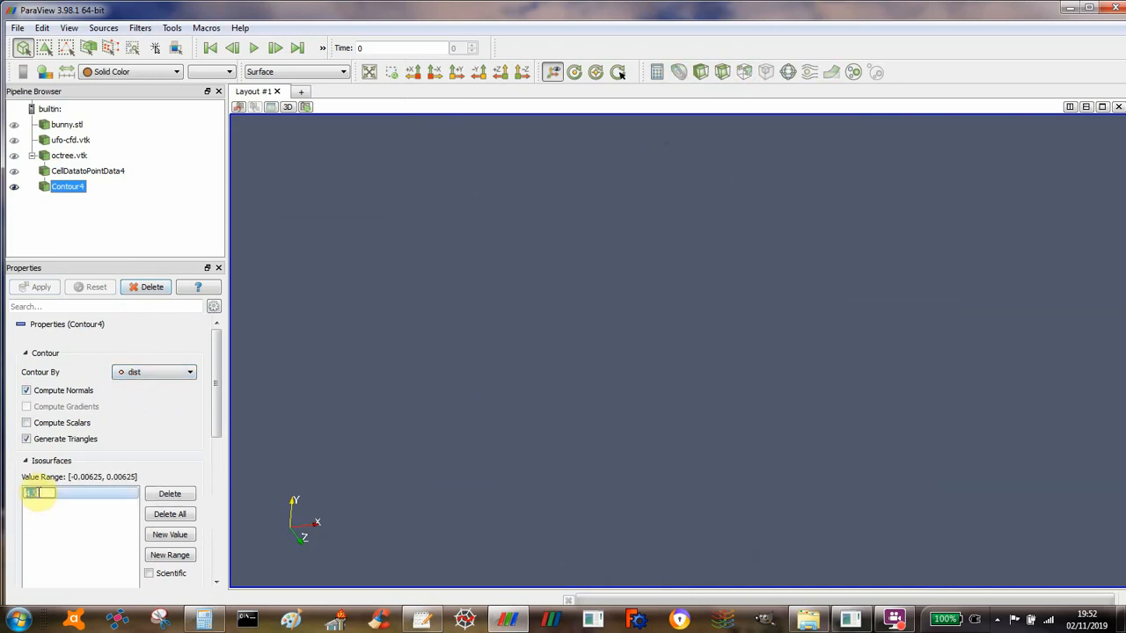
pyautogui.write('0')
pyautogui.press('Return')
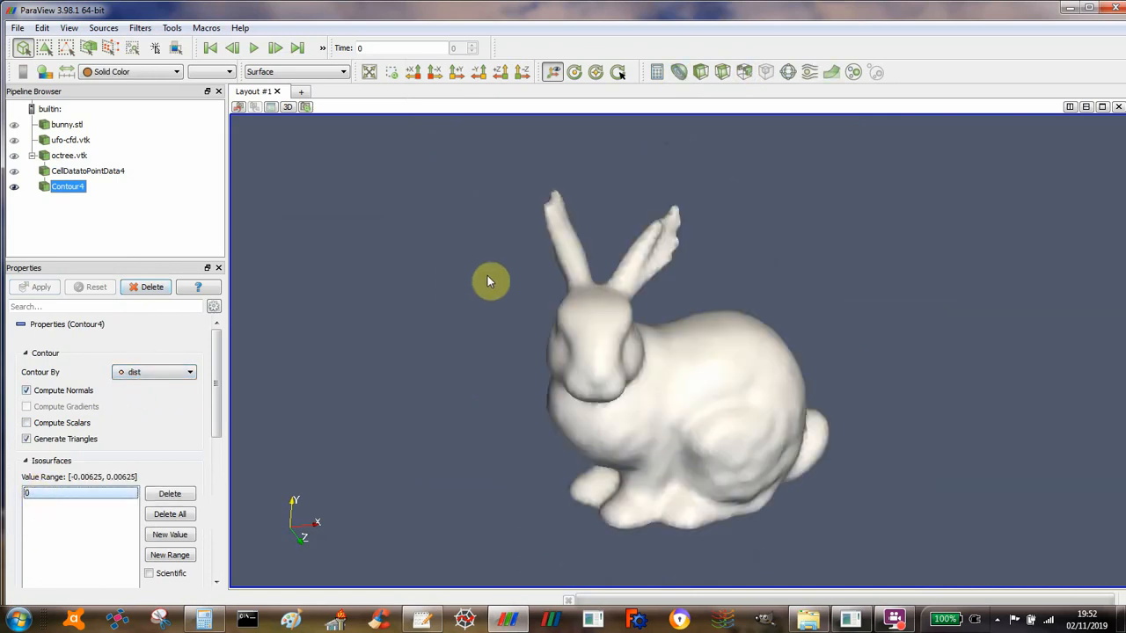
pyautogui.moveTo(525, 308)
pyautogui.mouseDown()
pyautogui.moveTo(460, 299)
pyautogui.moveTo(440, 352)
pyautogui.moveTo(467, 307)
pyautogui.moveTo(488, 335)
pyautogui.moveTo(501, 299)
pyautogui.moveTo(533, 296)
pyautogui.moveTo(522, 314)
pyautogui.mouseUp()
pyautogui.moveTo(473, 231)
pyautogui.mouseDown()
pyautogui.moveTo(480, 281)
pyautogui.moveTo(487, 239)
pyautogui.mouseUp()
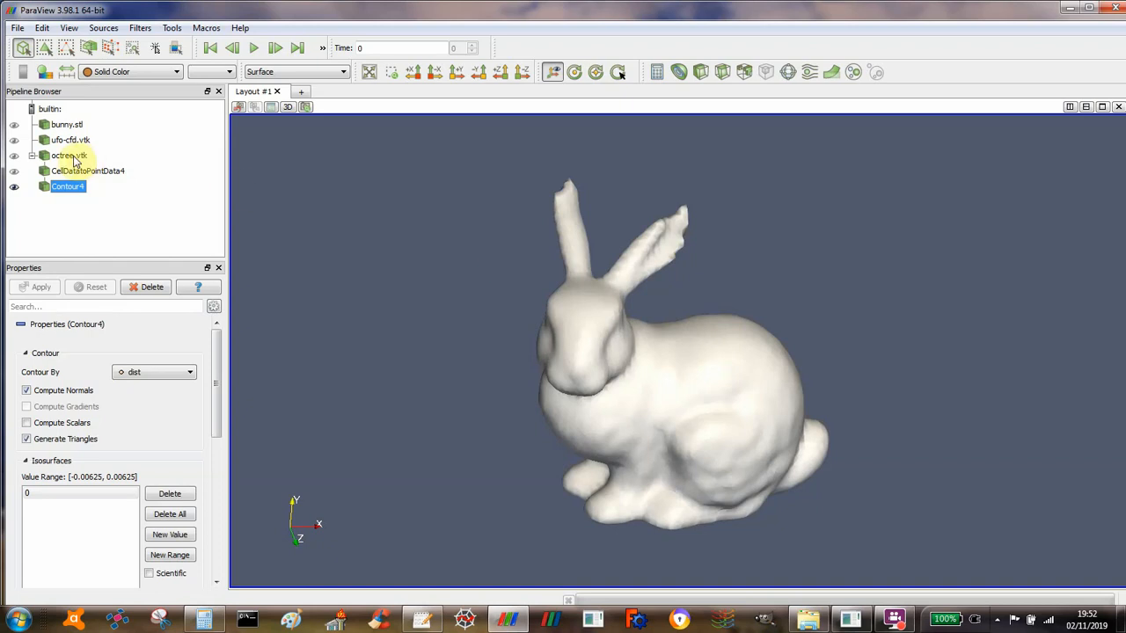
# Show bunny.stl over the octree distance contour to compare both surfaces, and hide bunny.stl again
pyautogui.click(13, 126)
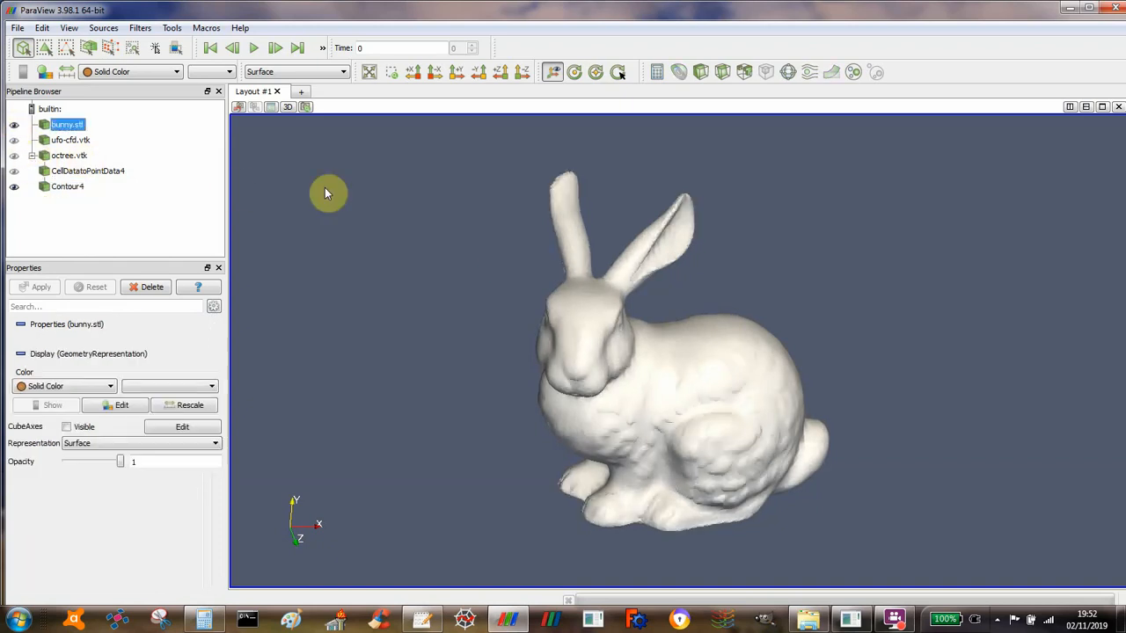
pyautogui.moveTo(610, 236); pyautogui.dragTo(580, 254)
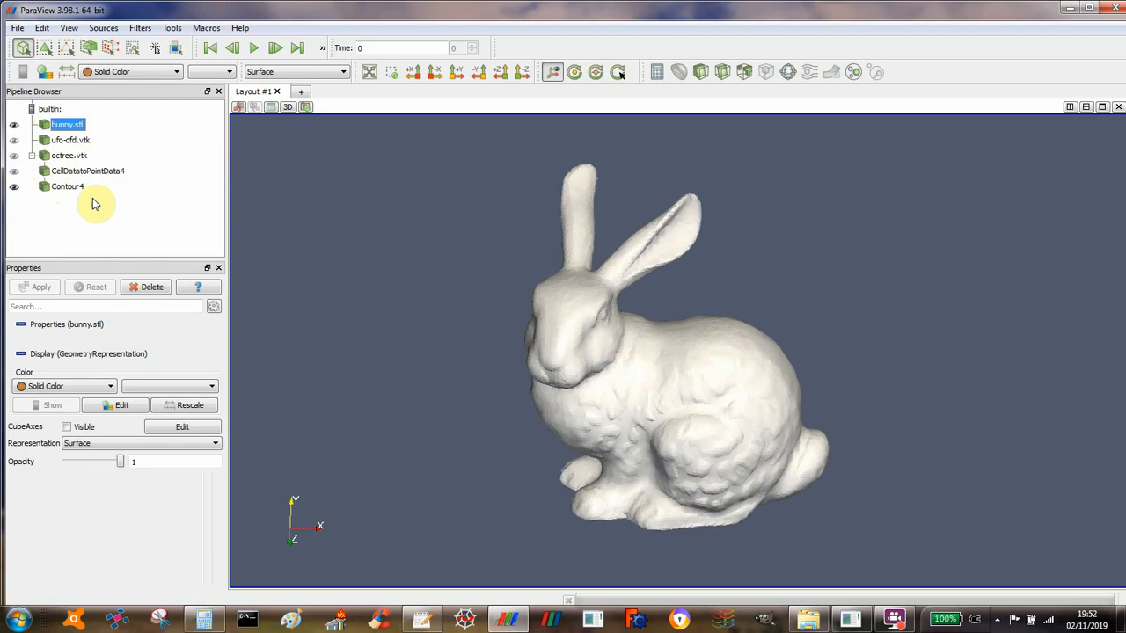
pyautogui.moveTo(313, 253); pyautogui.dragTo(306, 262)
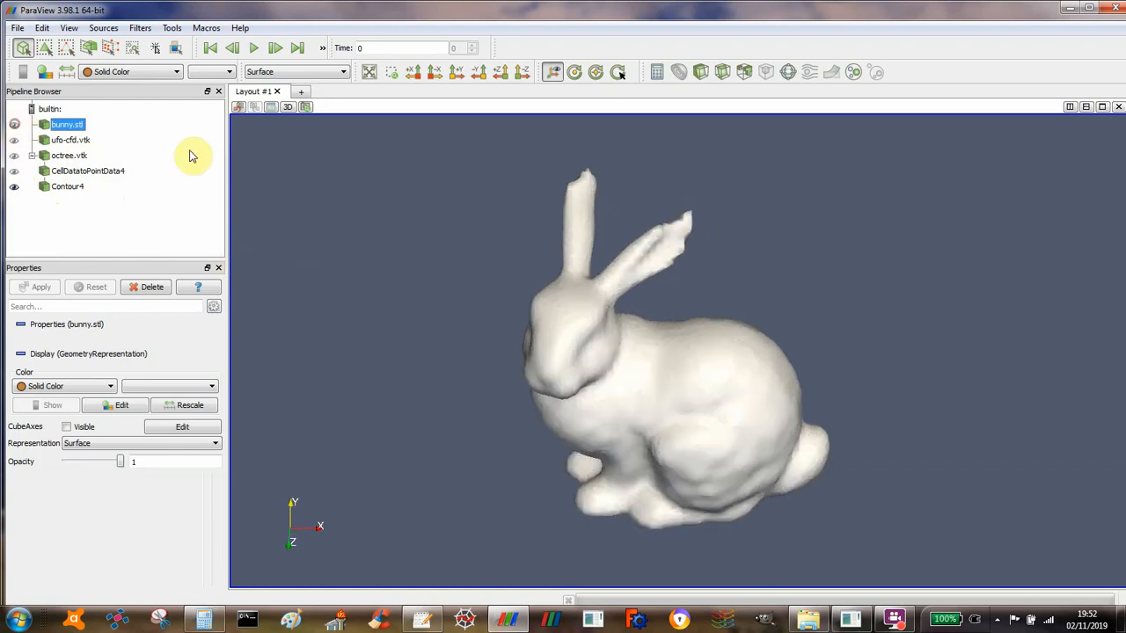
pyautogui.moveTo(389, 219)
pyautogui.mouseDown()
pyautogui.moveTo(357, 223)
pyautogui.moveTo(377, 219)
pyautogui.mouseUp()
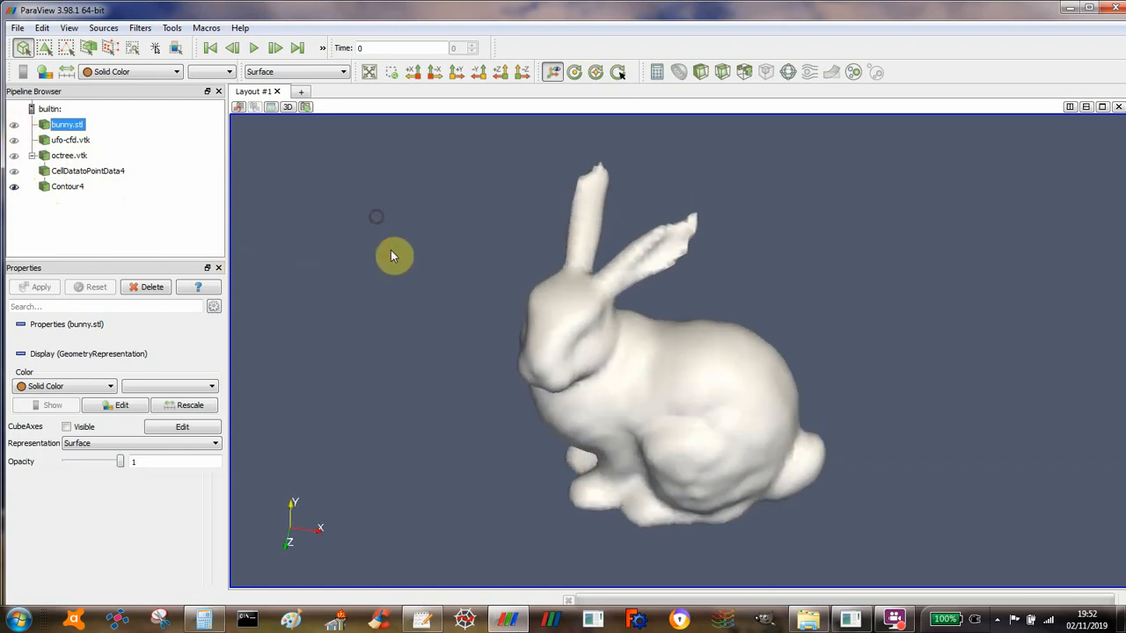
# Delete the contour and the cell-data-to-point-data filter made from octree.vtk, and view the whole octree mesh
pyautogui.click(65, 188)
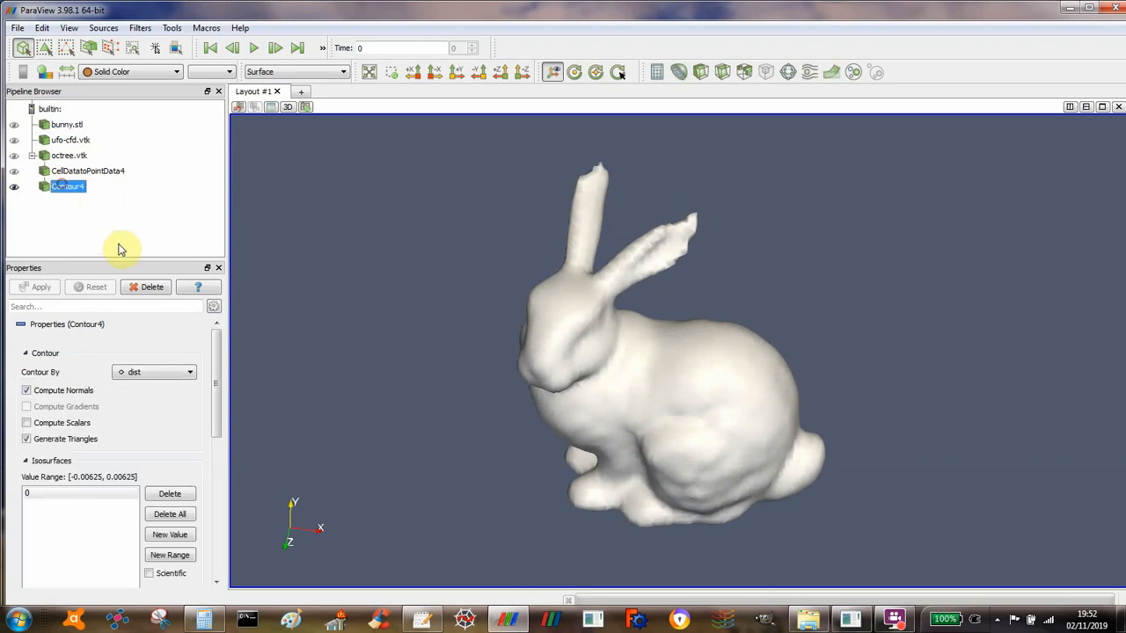
pyautogui.click(150, 289)
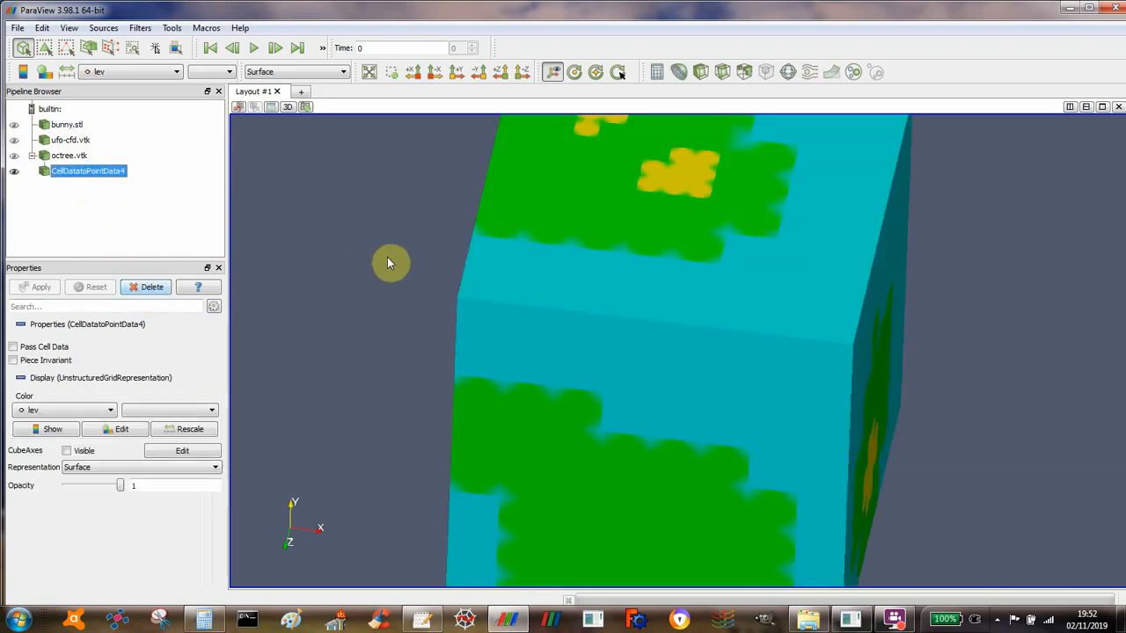
pyautogui.click(145, 287)
pyautogui.moveTo(509, 257); pyautogui.dragTo(490, 312)
pyautogui.scroll(-2, 459, 282)
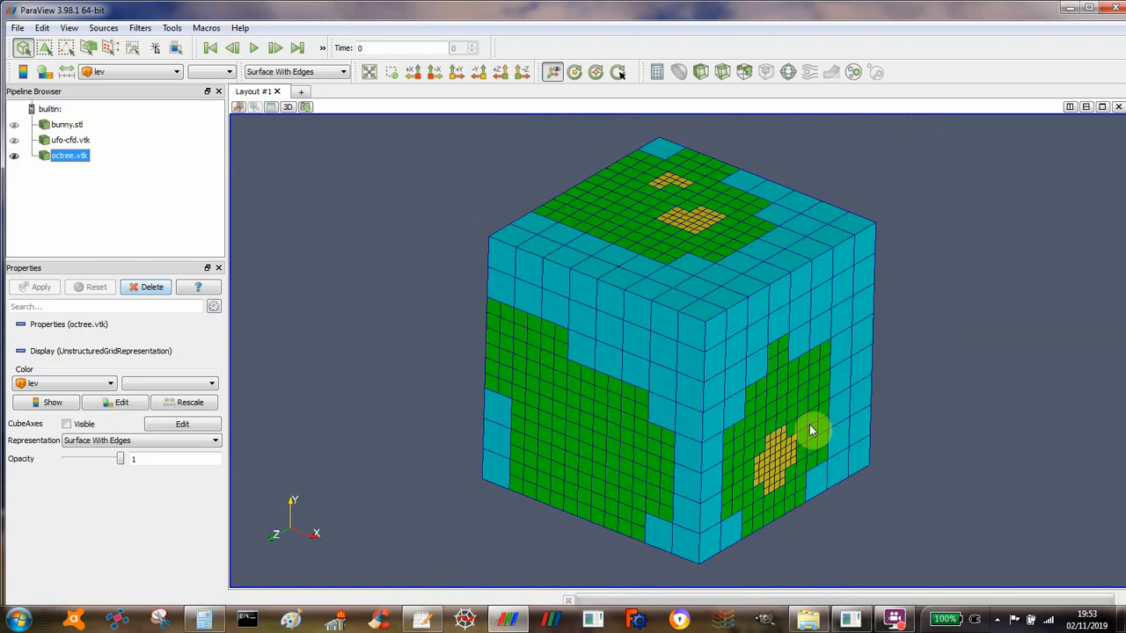
pyautogui.click(894, 620)
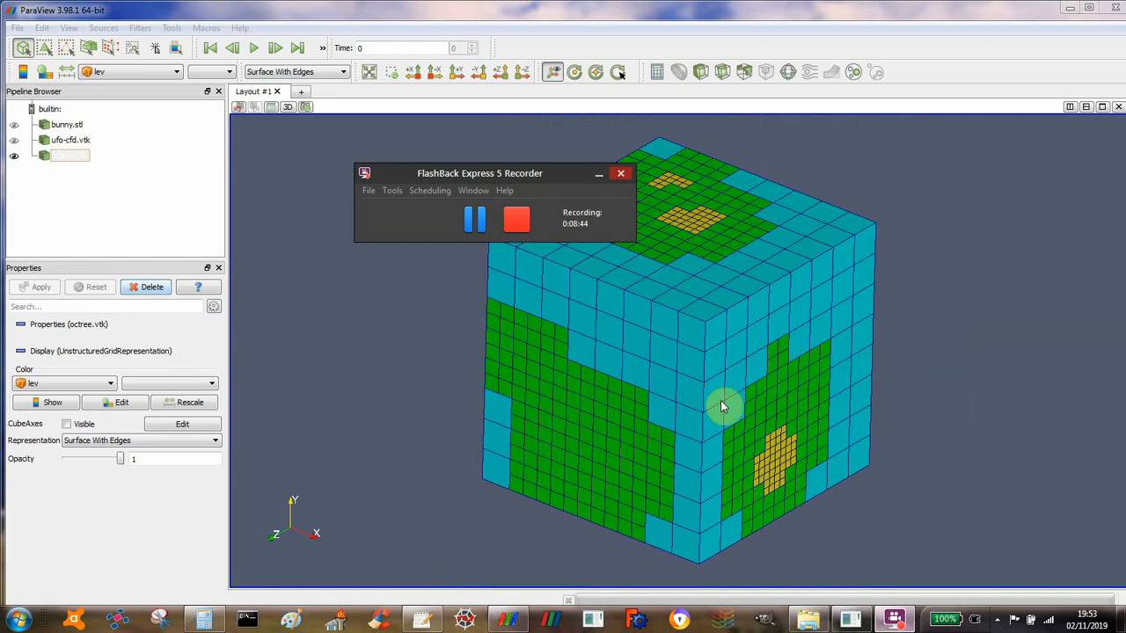